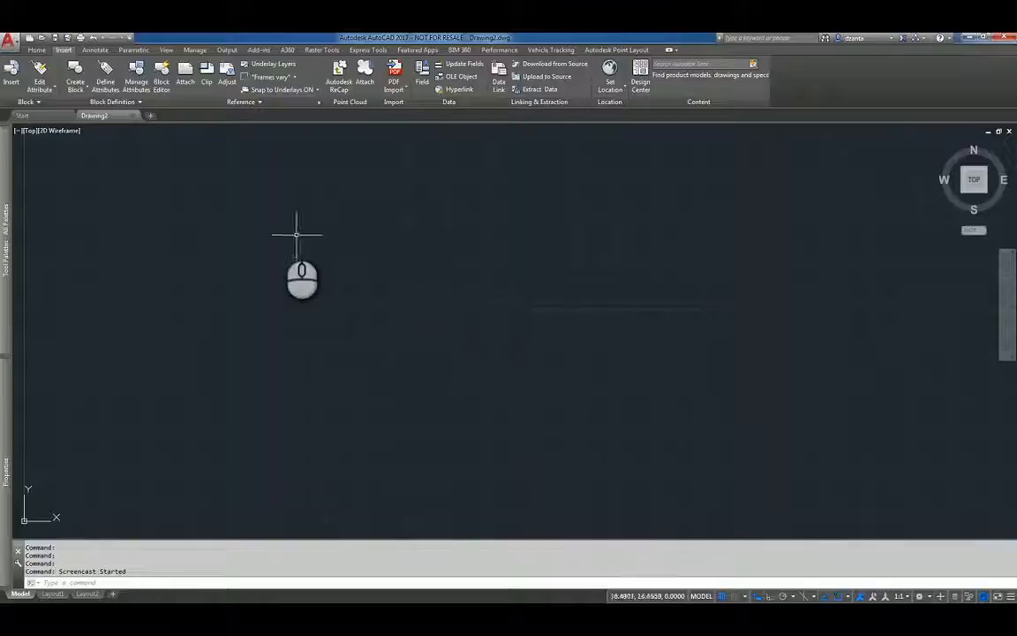
Start inserting a table and examine the available table styles and their preview
click(99, 50)
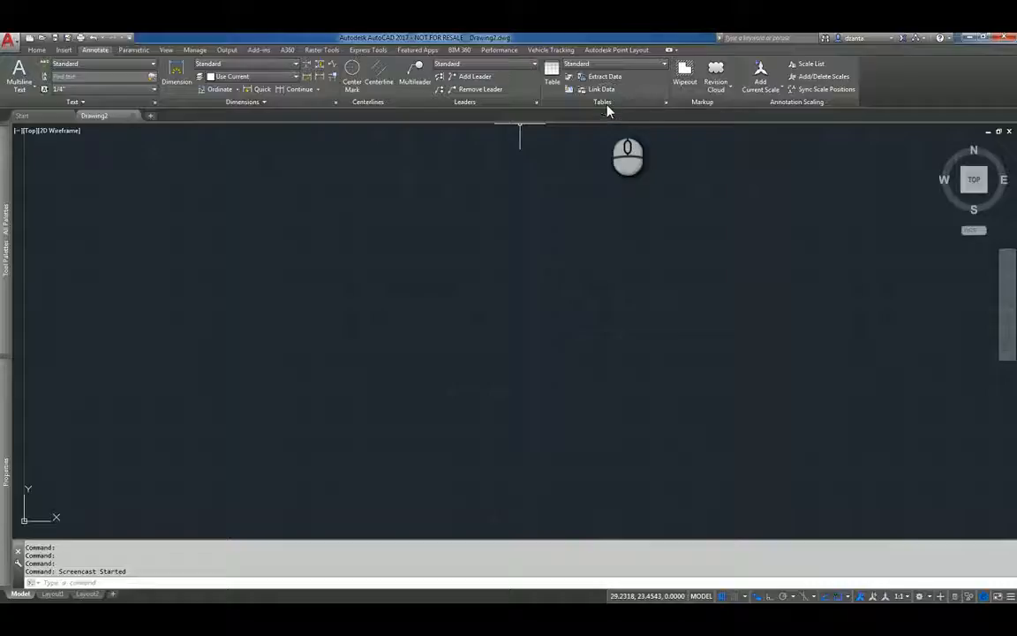
click(554, 89)
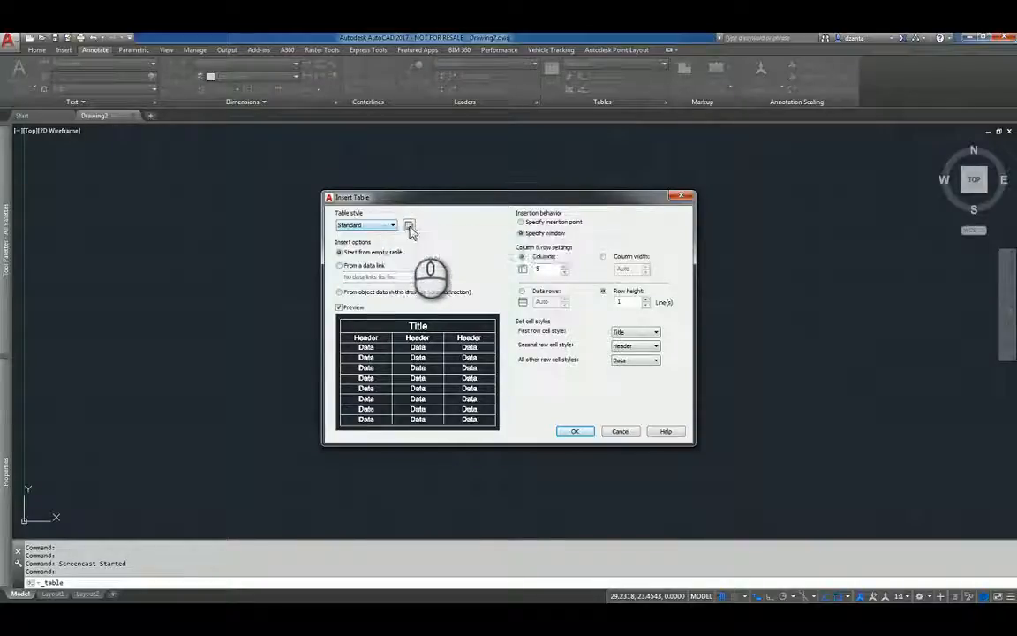
click(409, 226)
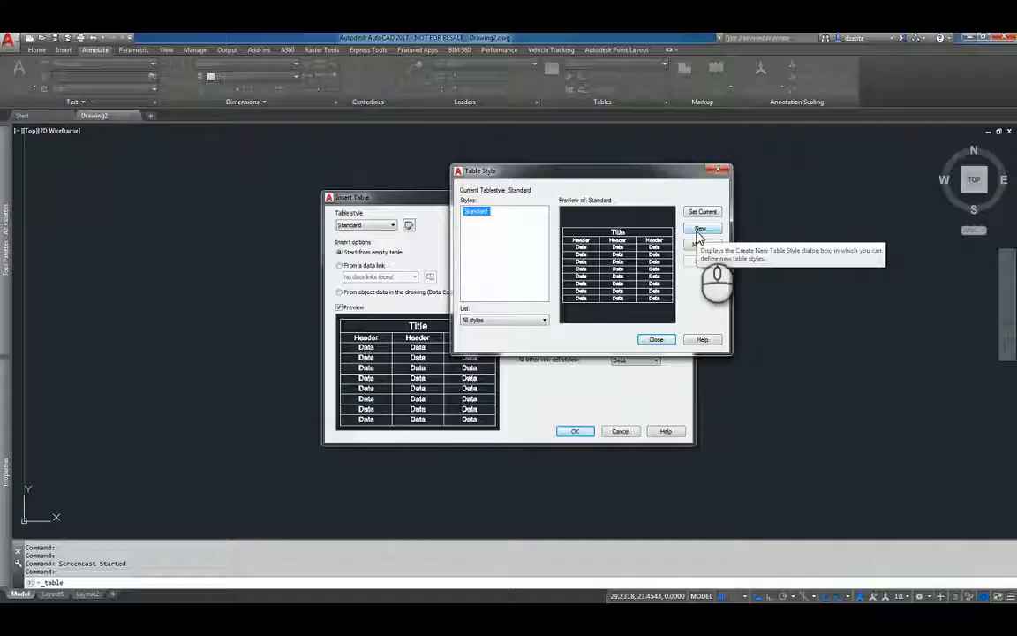
click(656, 339)
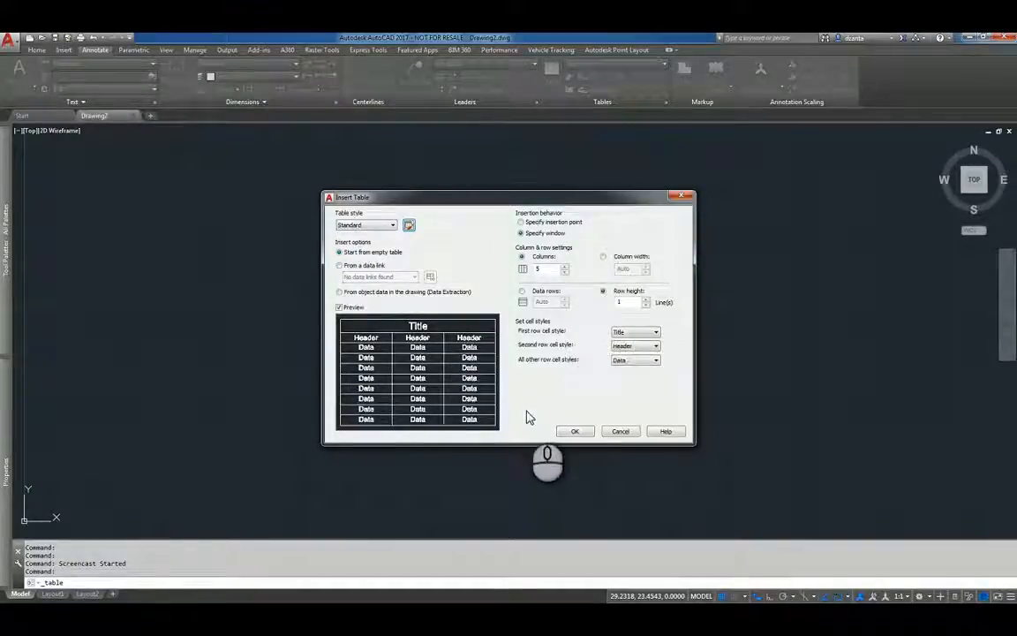
Try to create a new Excel data link named test as the source of the table
click(353, 265)
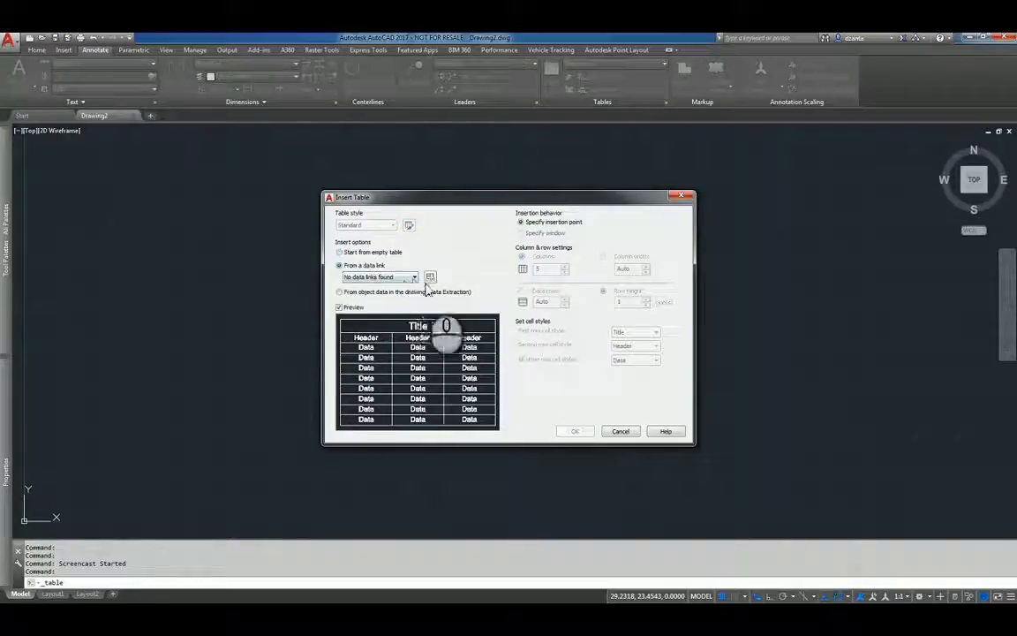
click(411, 278)
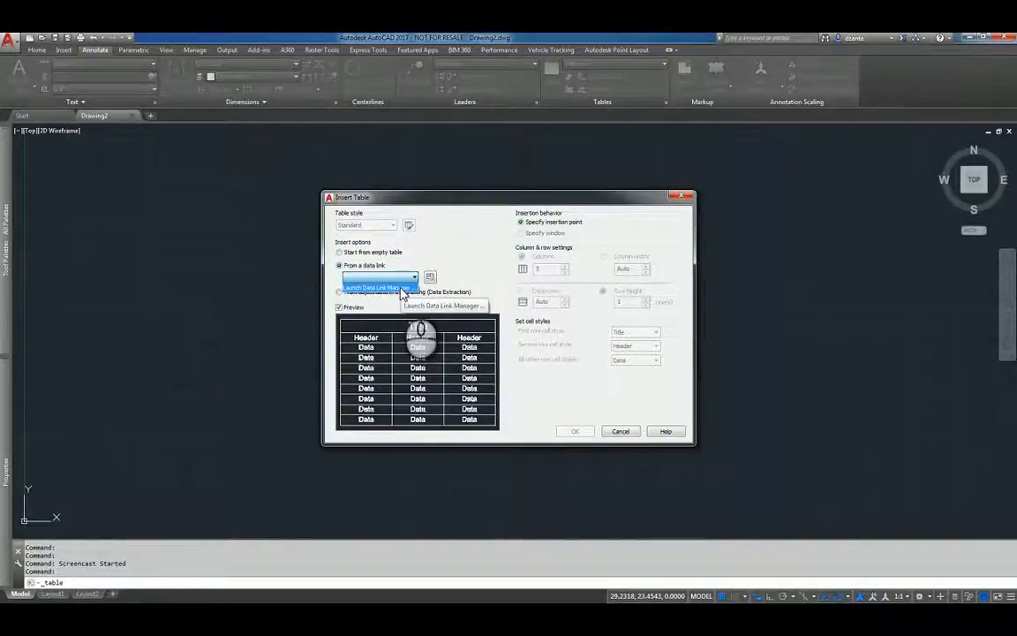
click(401, 289)
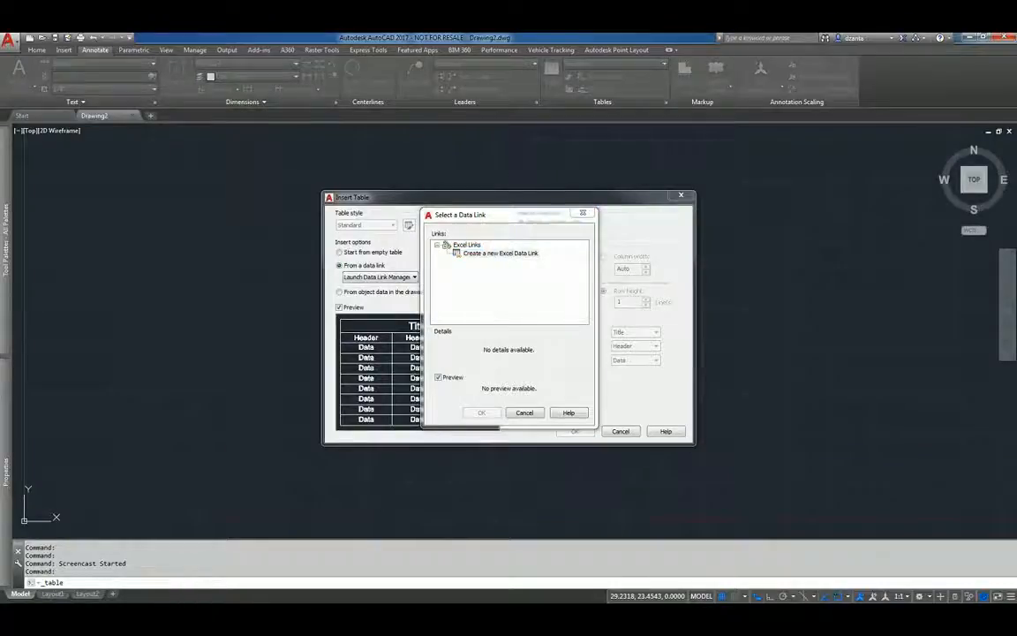
click(729, 332)
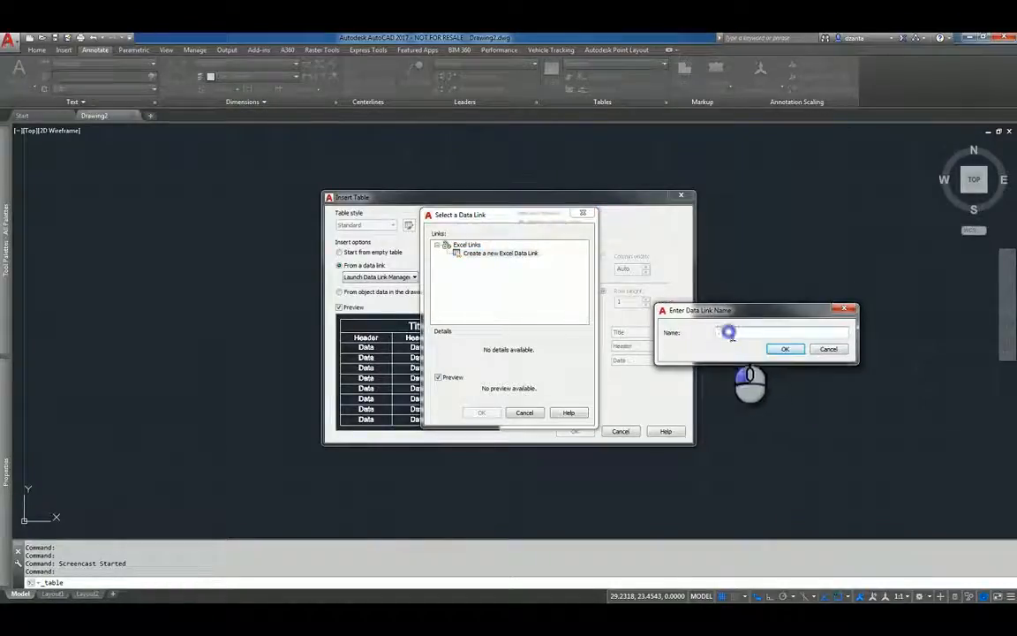
text(test)
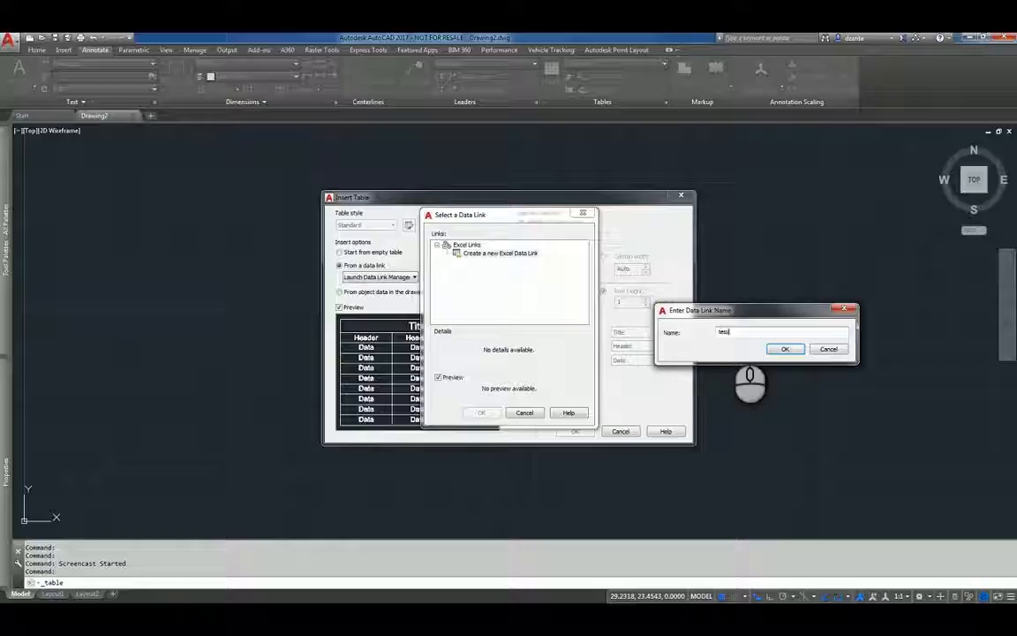
click(785, 348)
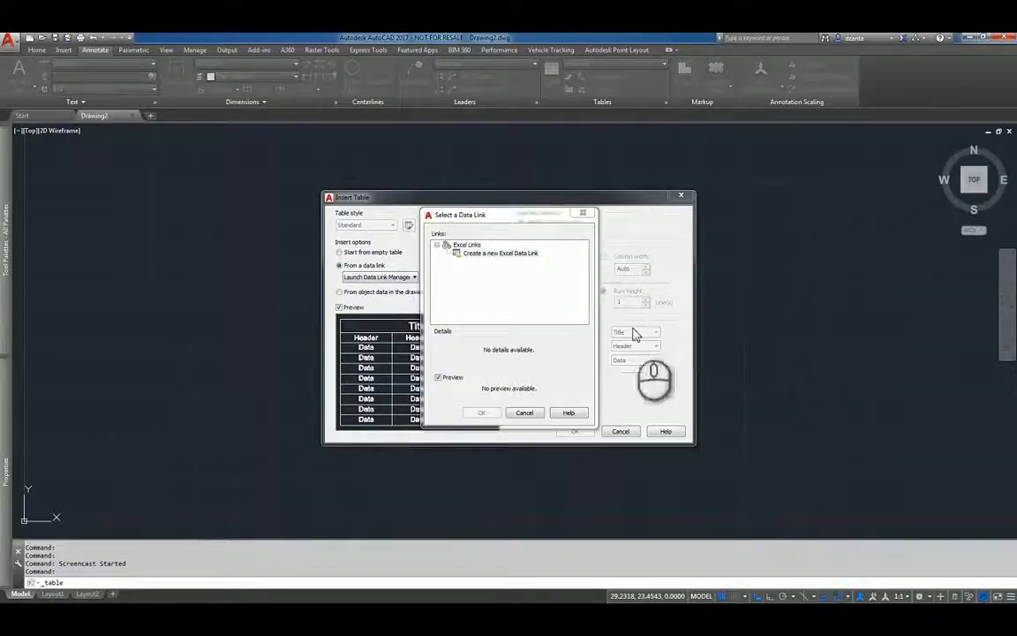
drag(781, 256, 699, 297)
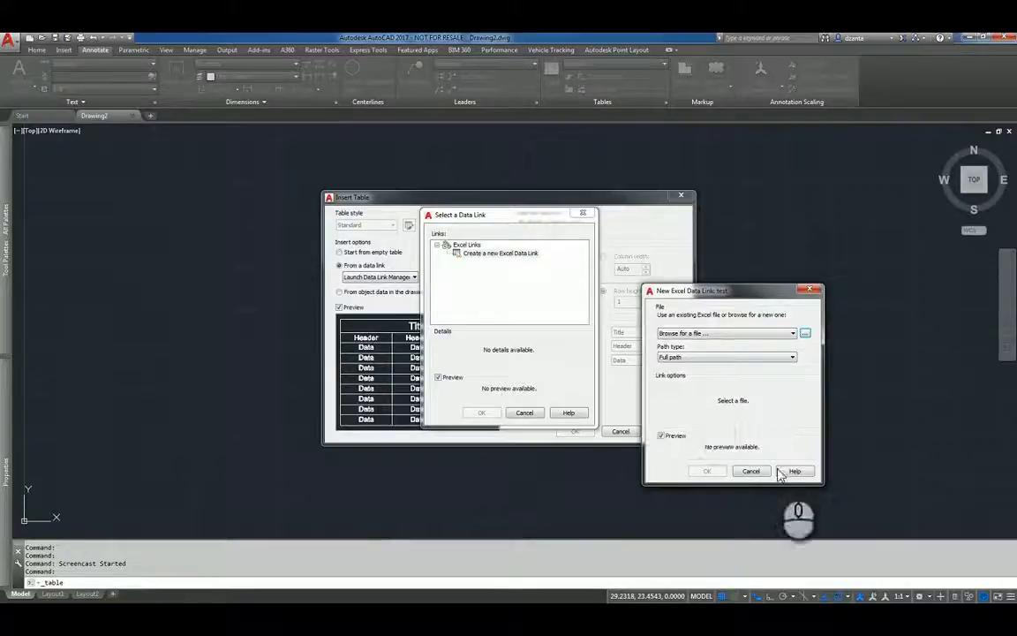
click(750, 470)
click(525, 412)
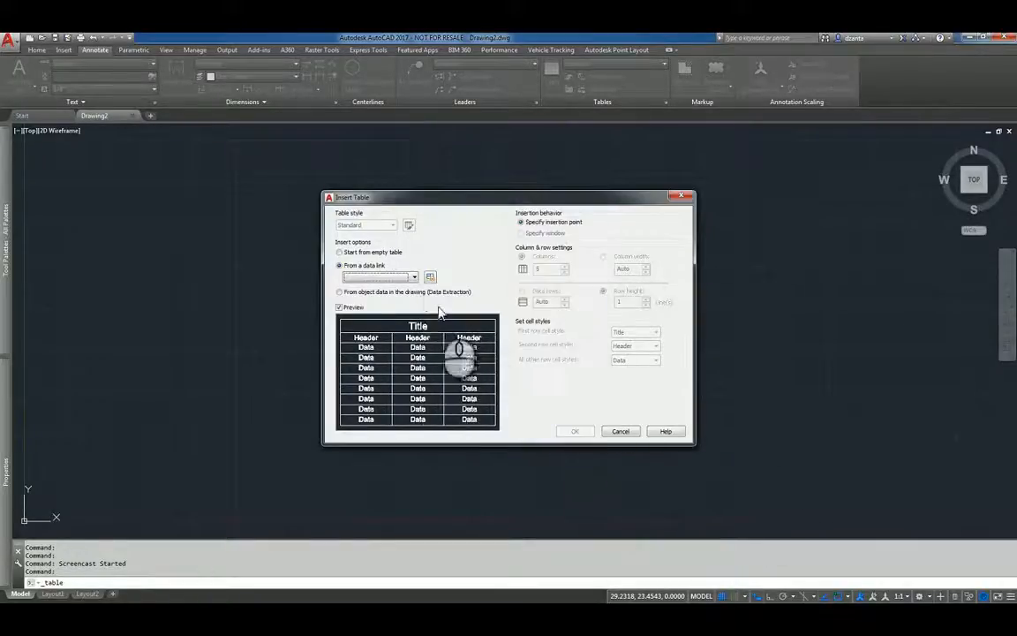
click(408, 294)
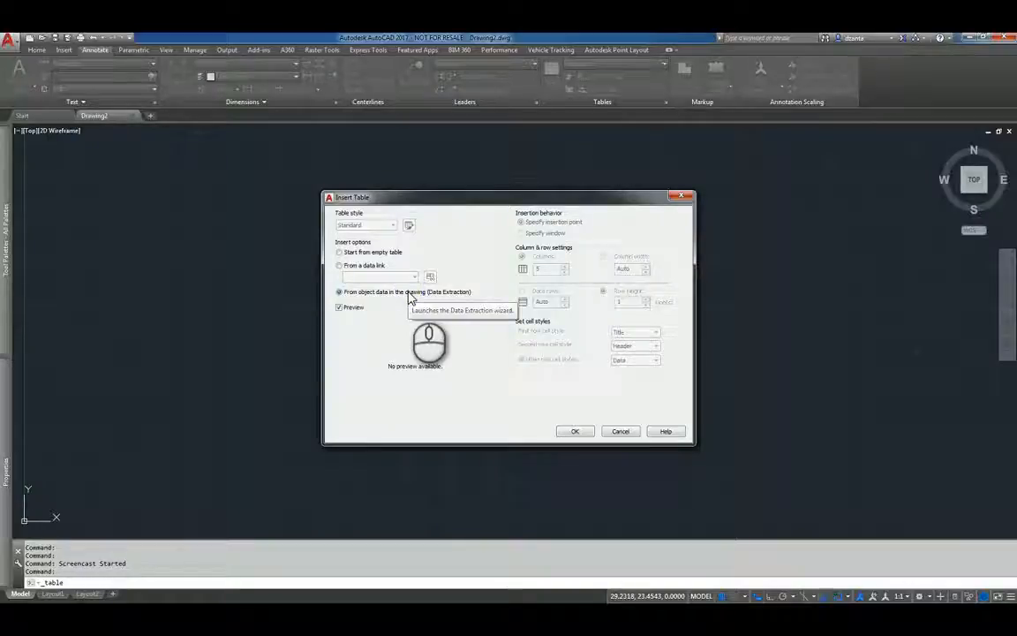
click(379, 253)
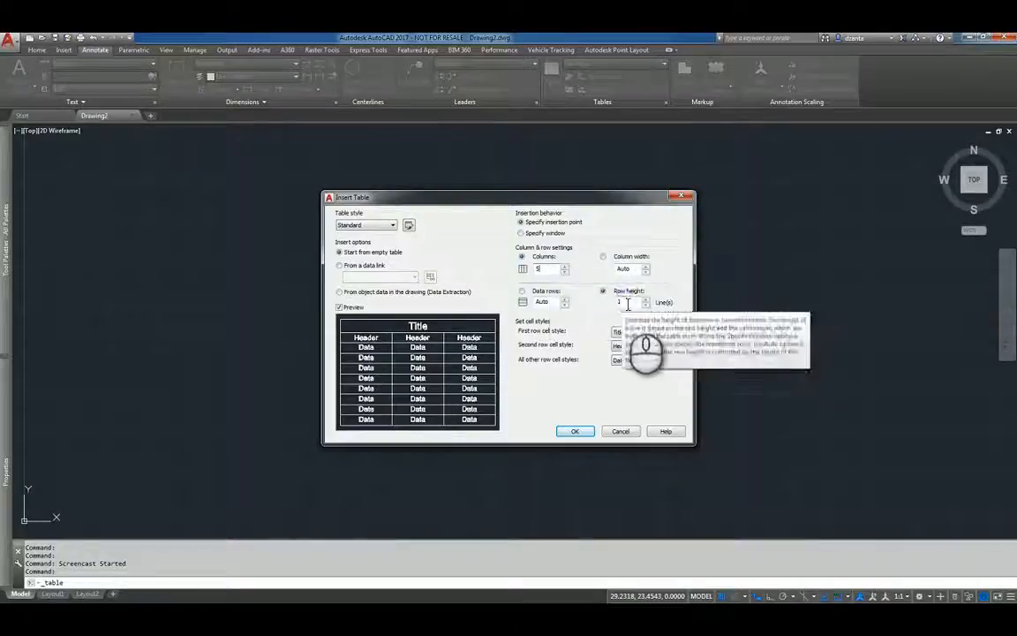
click(543, 302)
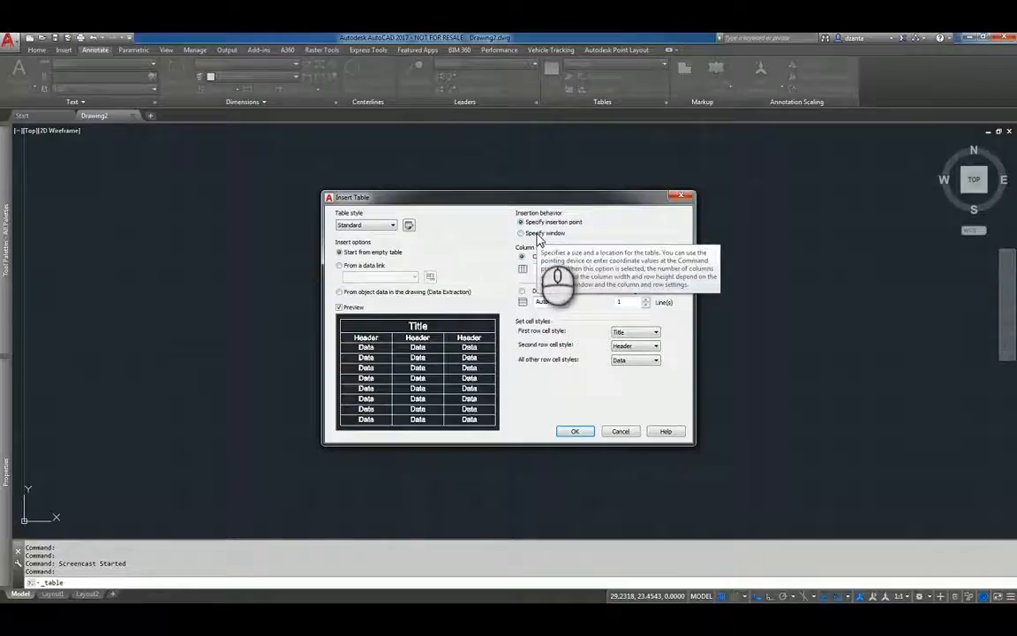
click(538, 235)
click(520, 234)
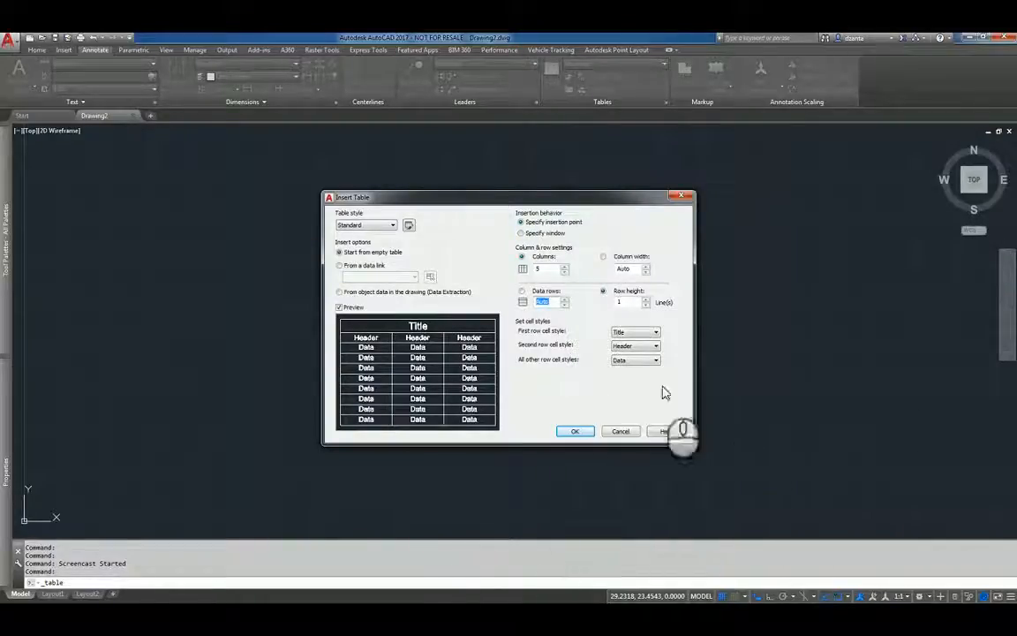
click(589, 402)
click(621, 431)
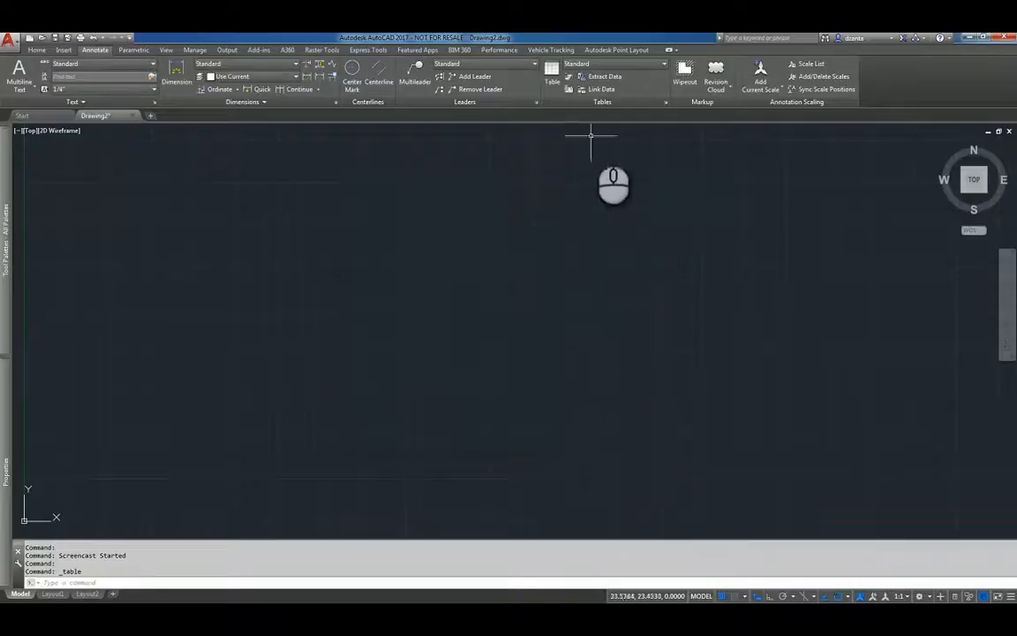
Configure a new empty table inserted by insertion point, with 5 columns and 12 data rows
click(557, 83)
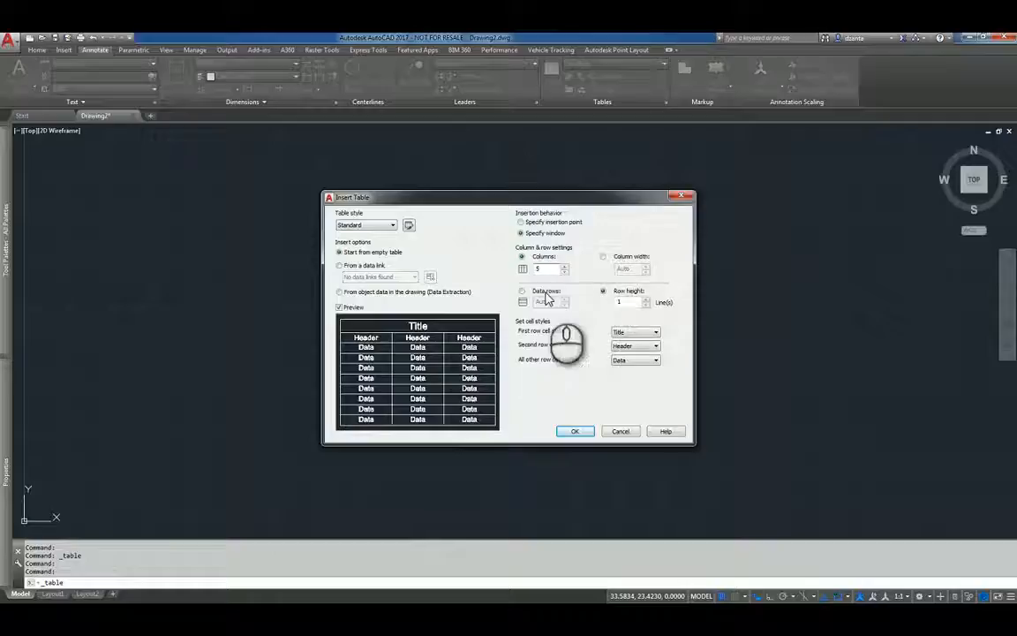
click(547, 271)
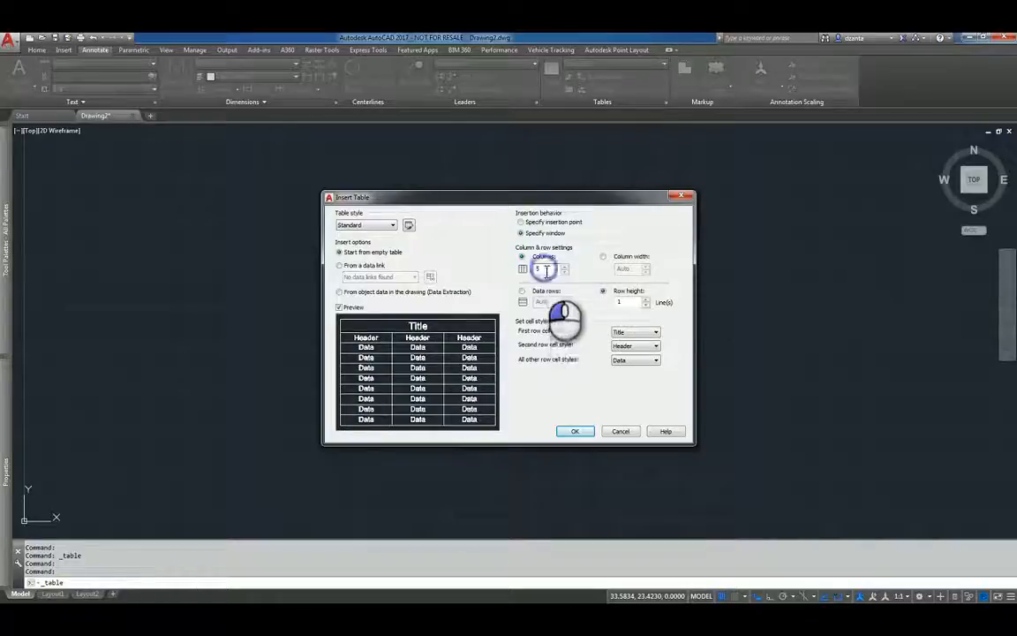
double_click(621, 302)
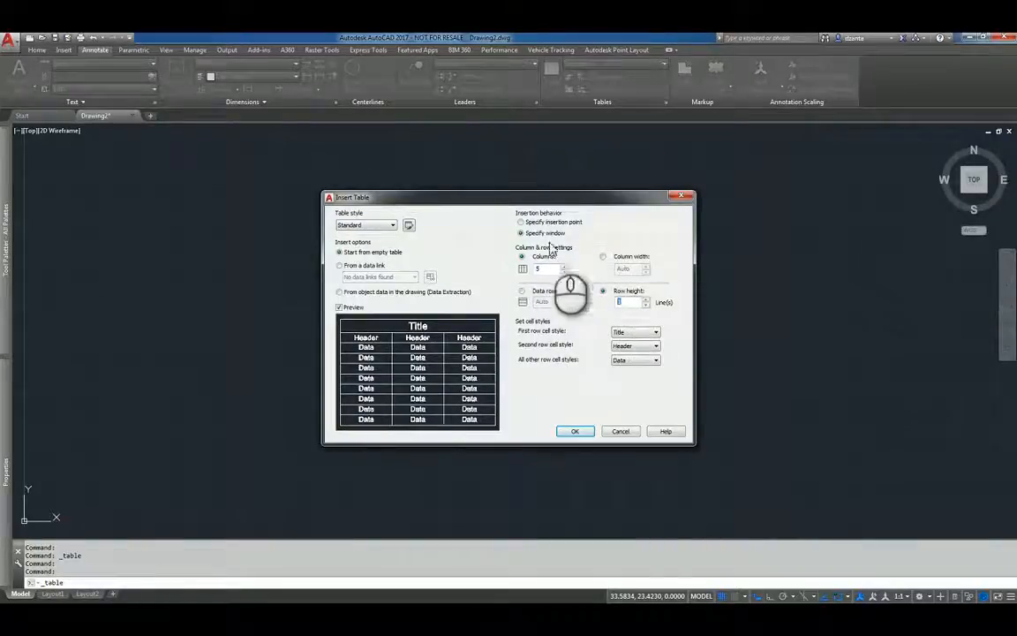
click(521, 221)
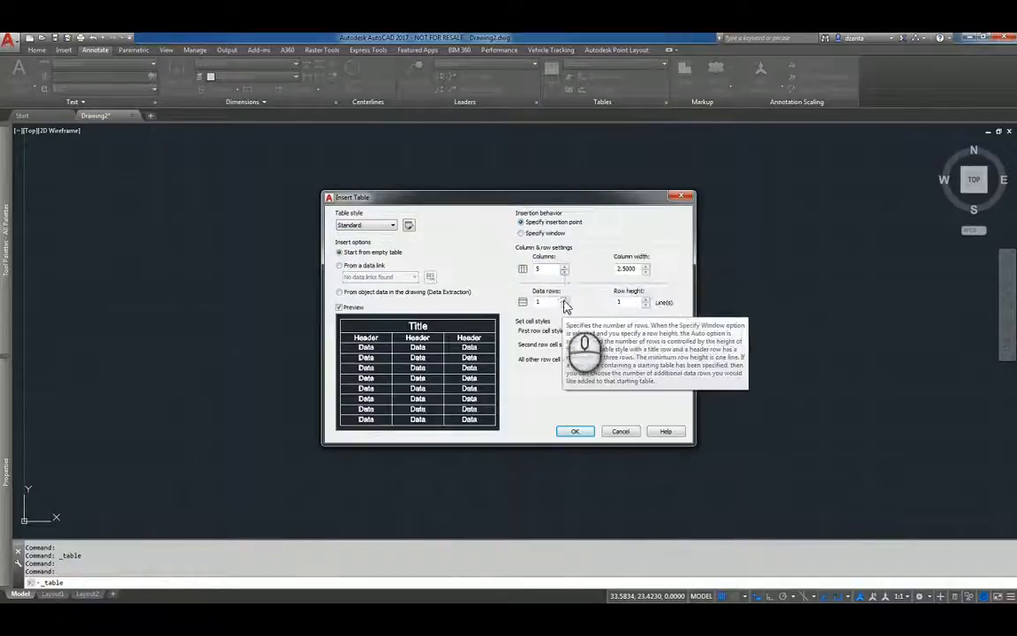
click(564, 300)
click(564, 300)
click(565, 301)
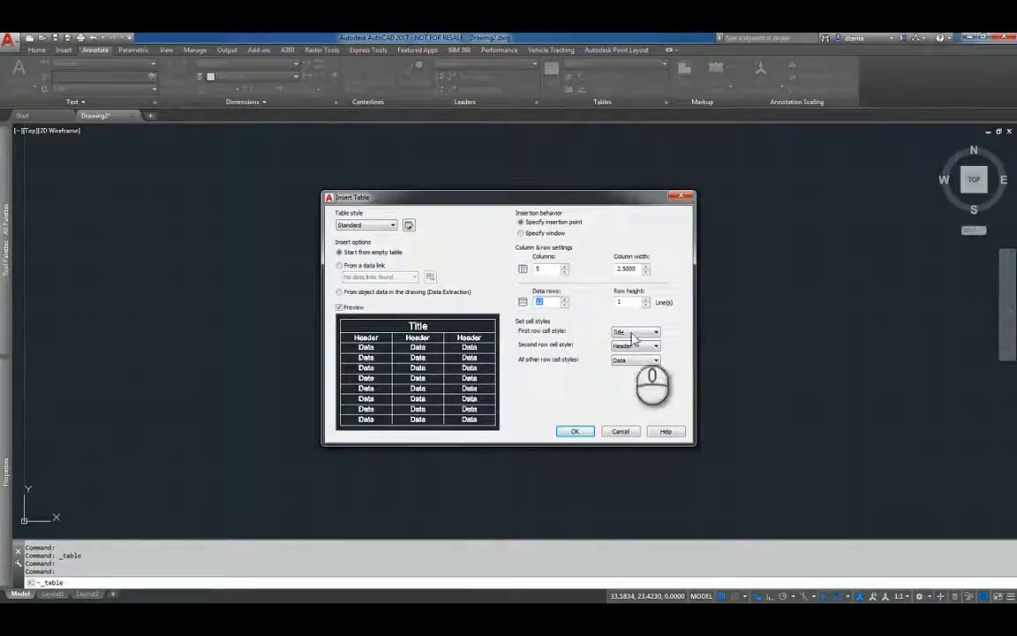
Keep Title as the first row's cell style and place the table in the middle of the drawing area
click(632, 334)
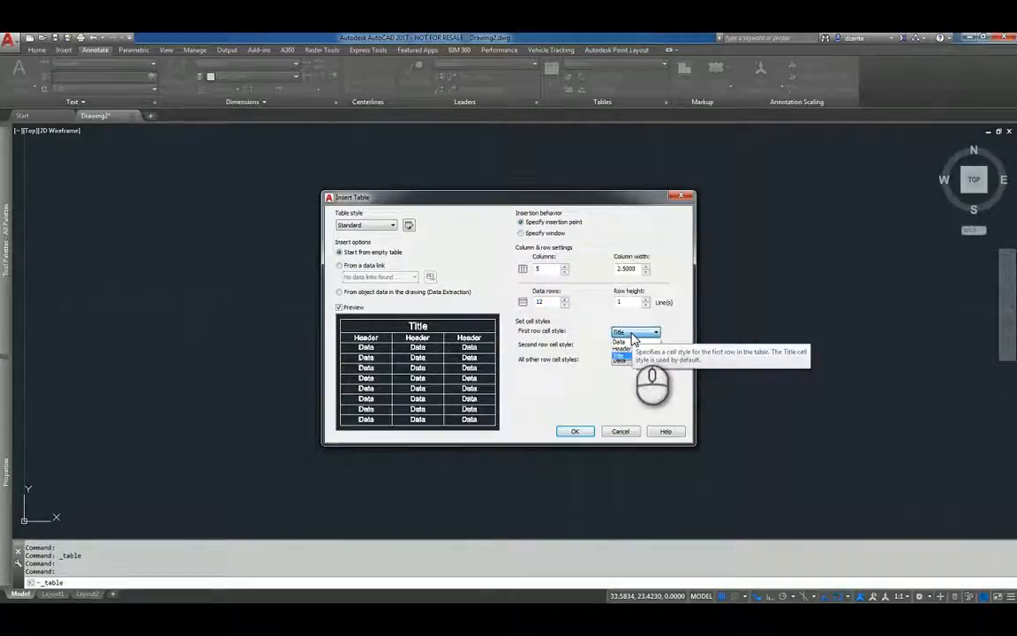
click(632, 334)
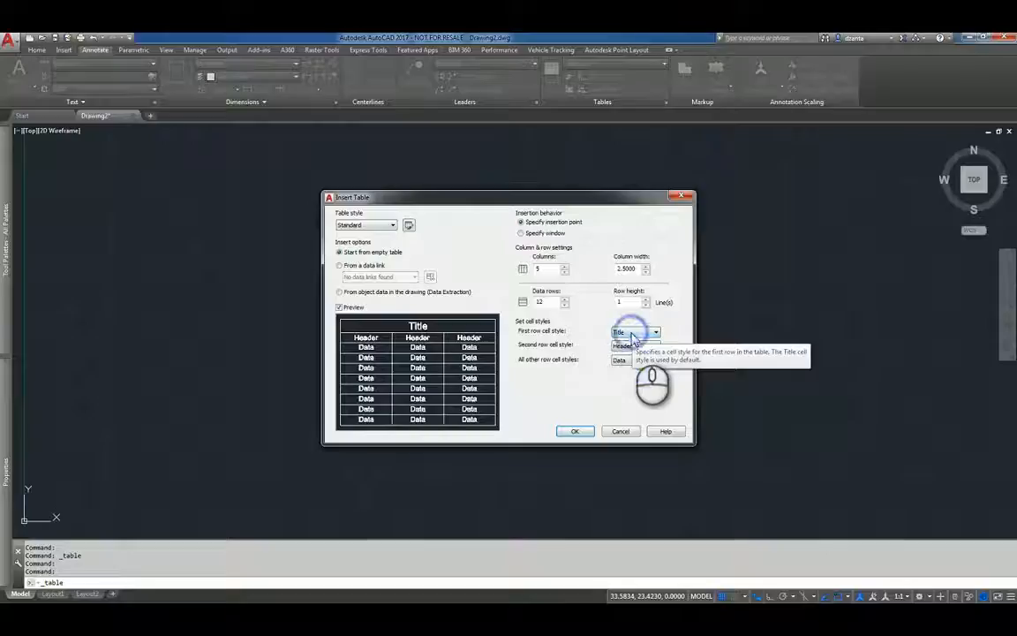
click(576, 432)
click(390, 258)
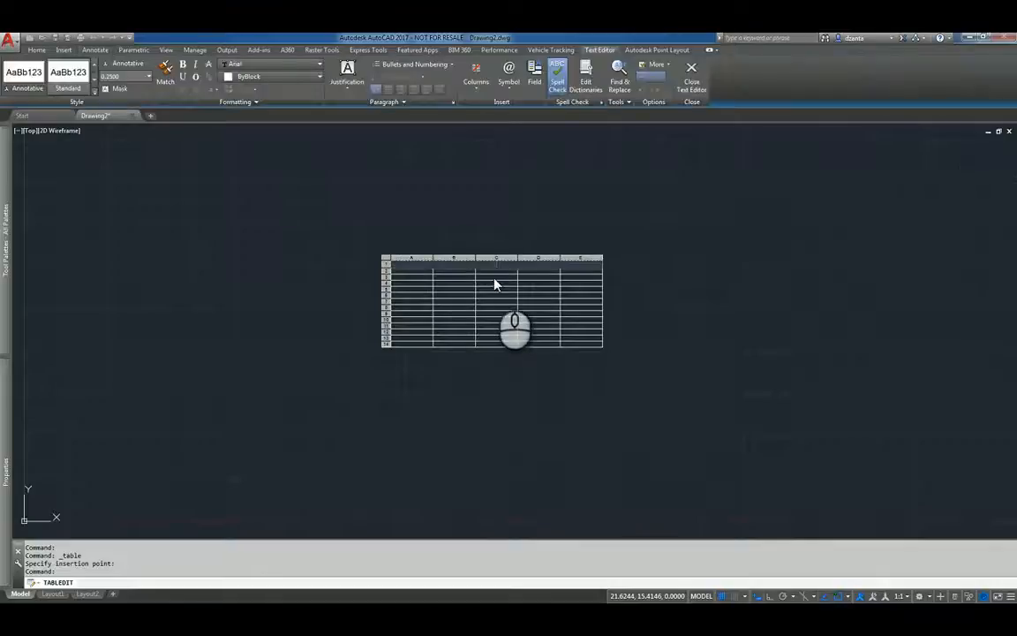
Fill in the table with Title in the title row, Header 1 in A2, and the numbers 1 to 5 in A3 to A7
scroll(495, 284, up, 4)
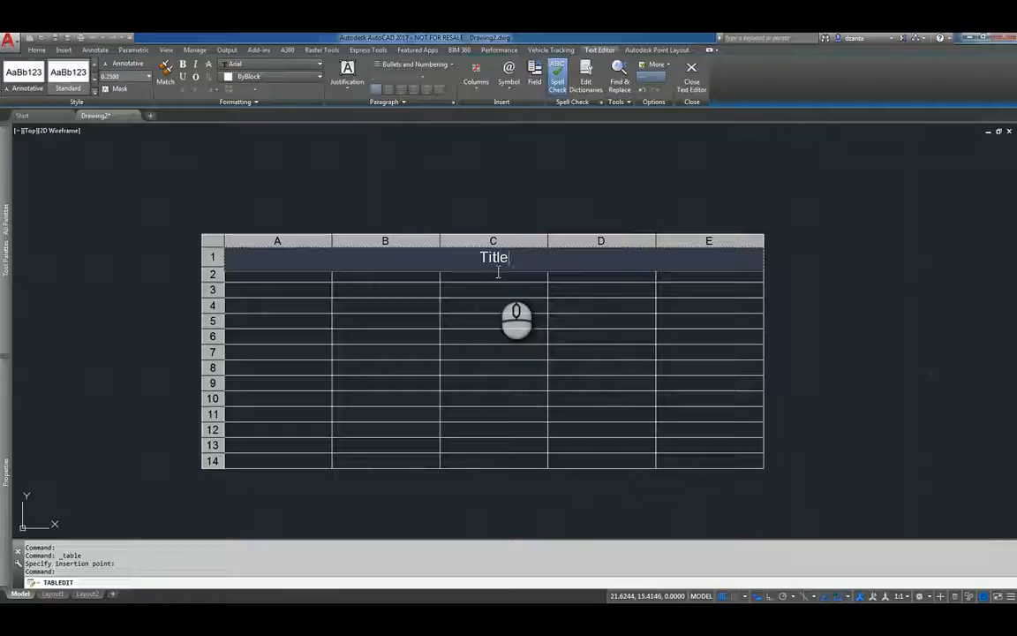
key(Tab)
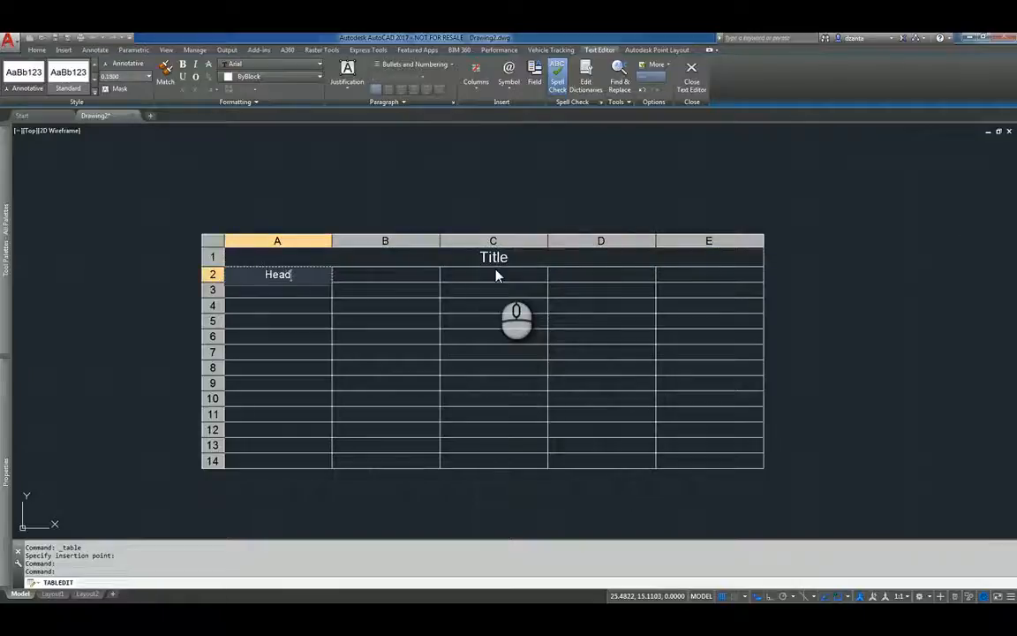
text(Header 1)
key(Down)
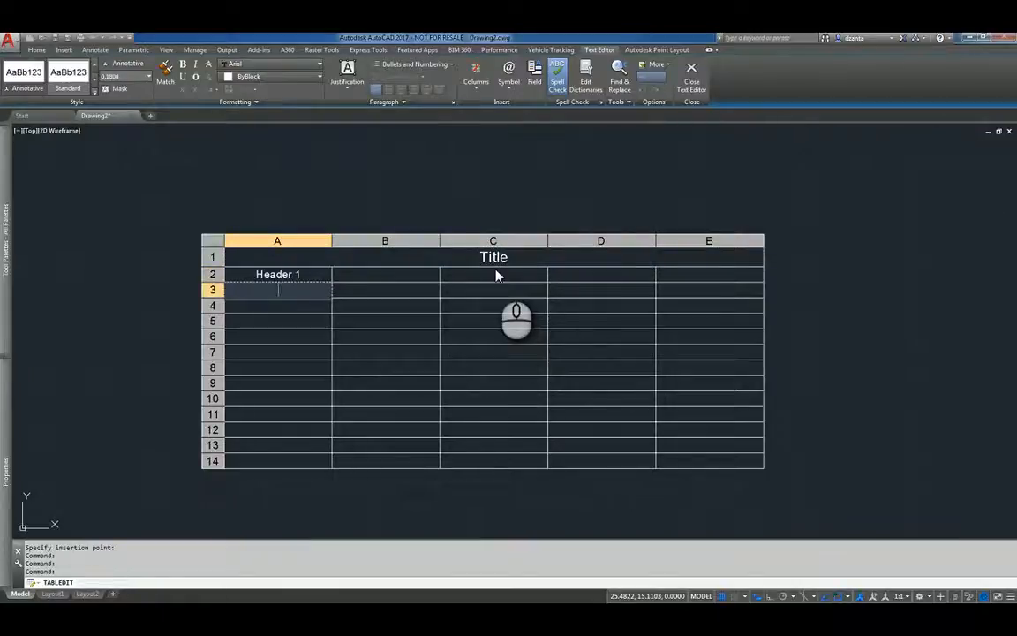
text(1 2 3 4 5)
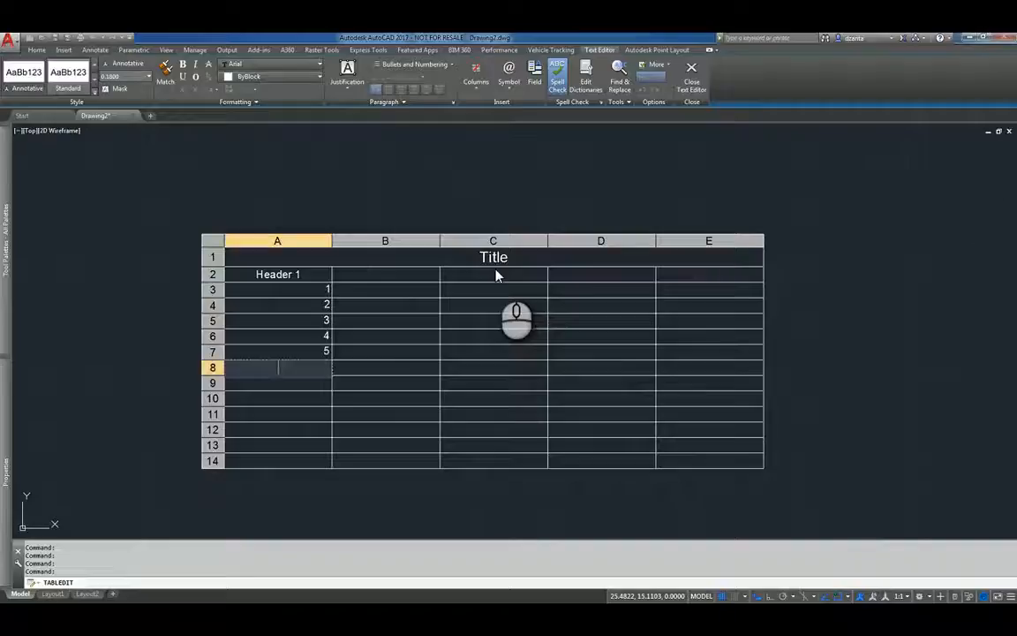
click(458, 182)
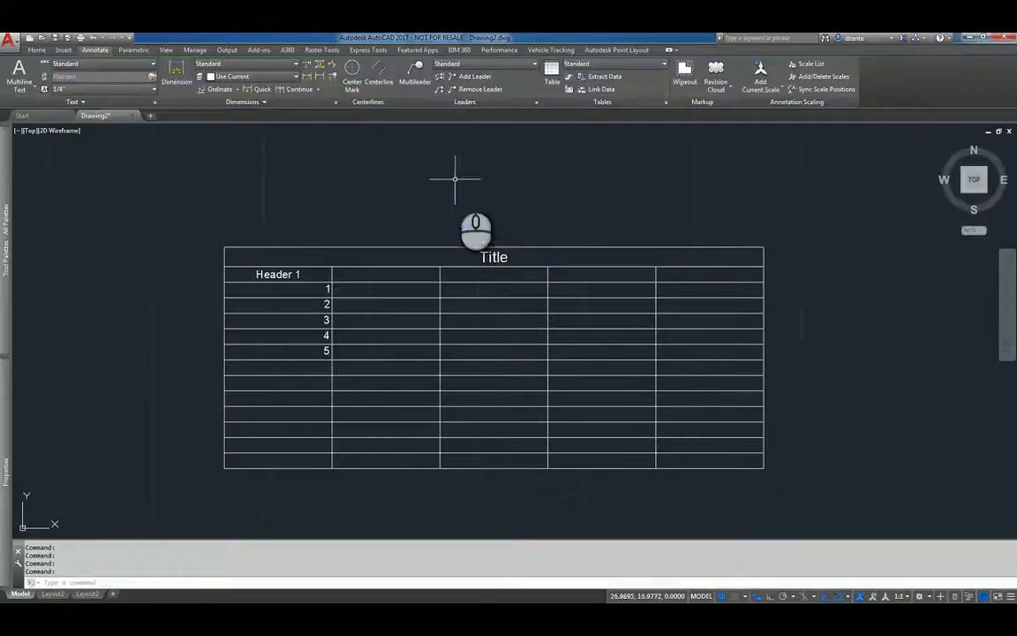
Narrow column A of the table and set the table's break height just below its last row
click(394, 247)
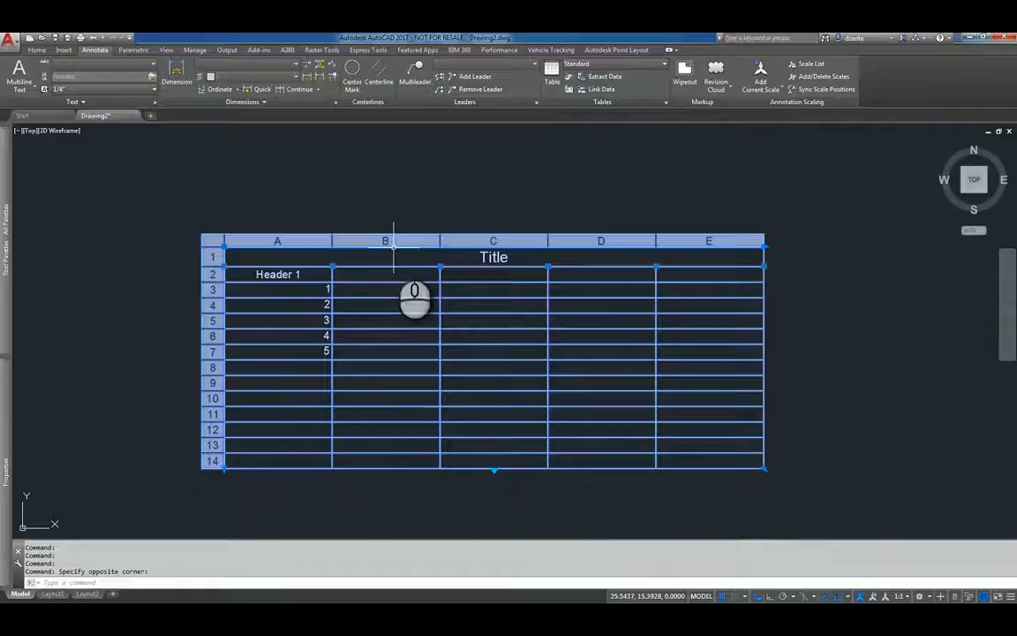
click(336, 265)
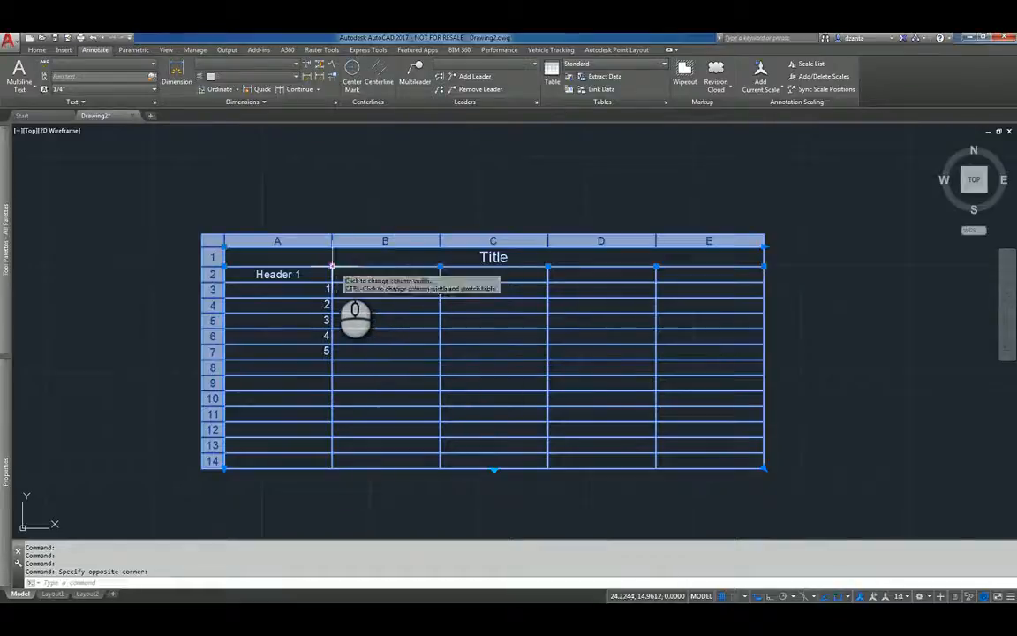
click(302, 261)
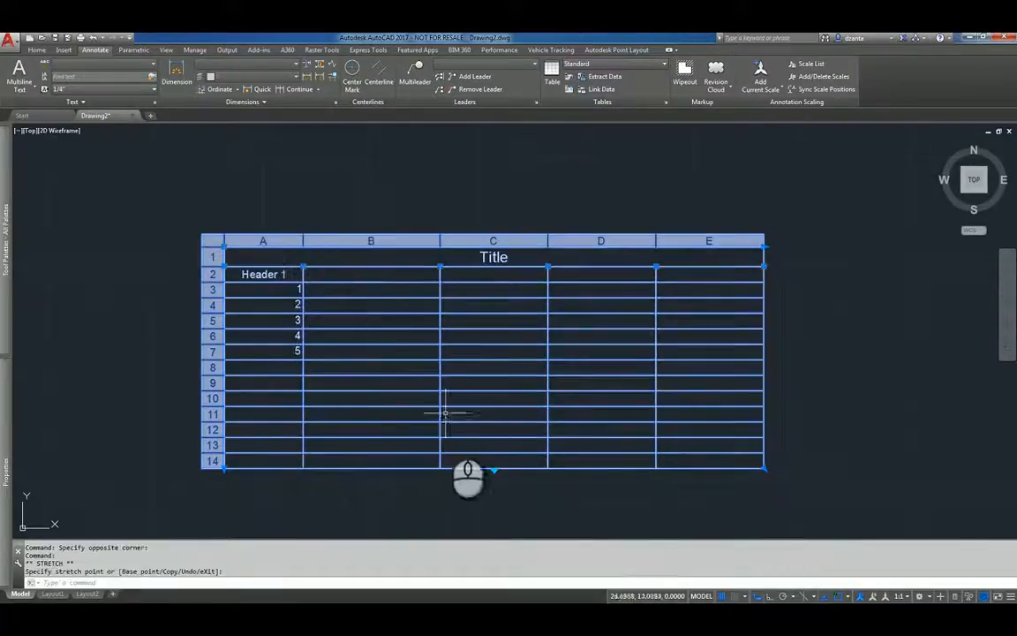
click(494, 470)
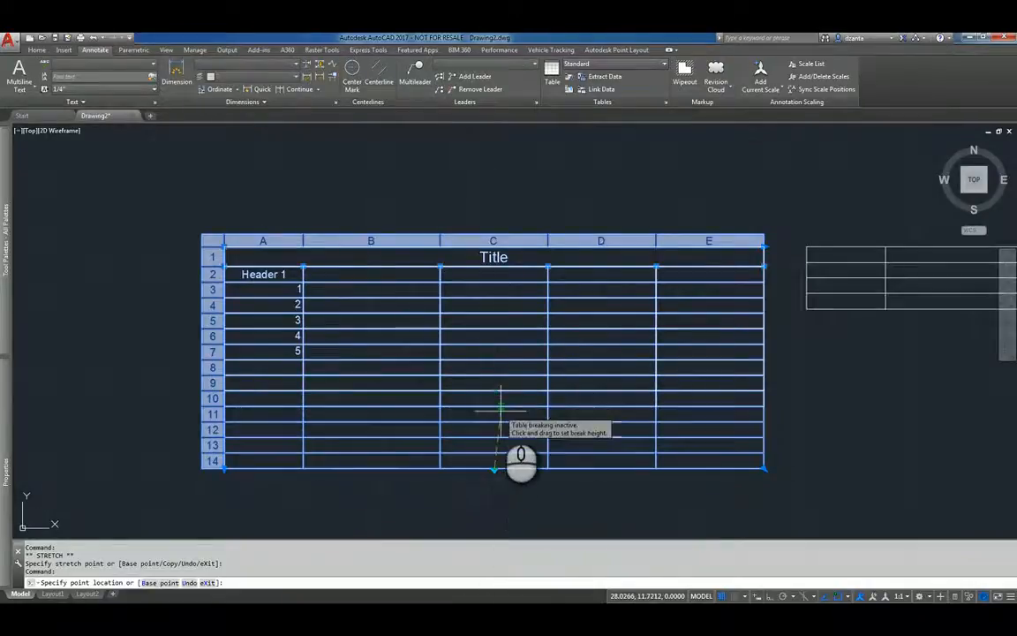
click(500, 513)
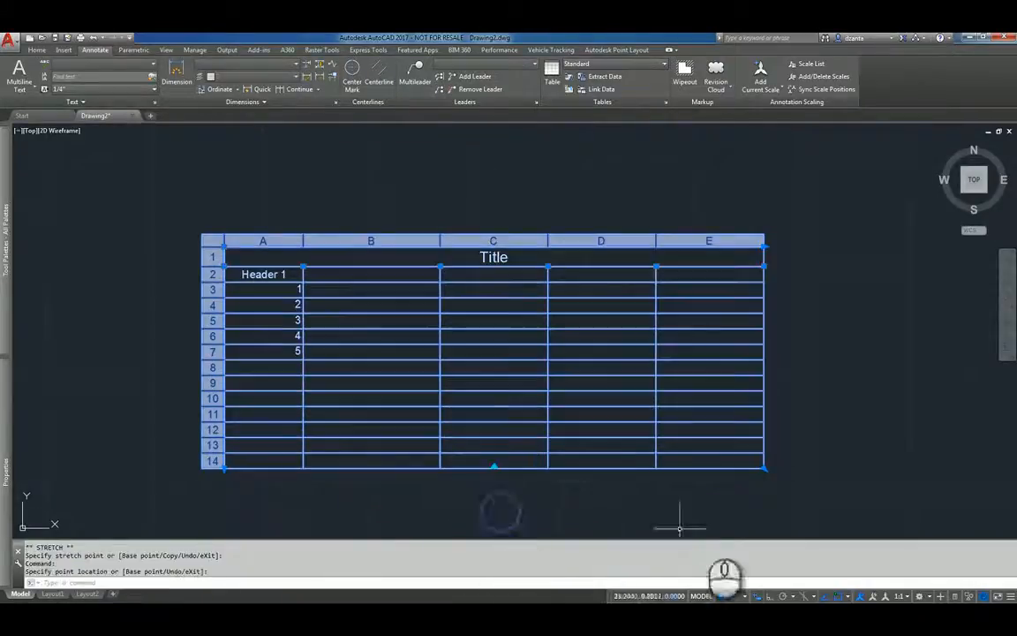
Try to uniformly stretch the table so all five columns become narrower, and undo the stretch
click(764, 468)
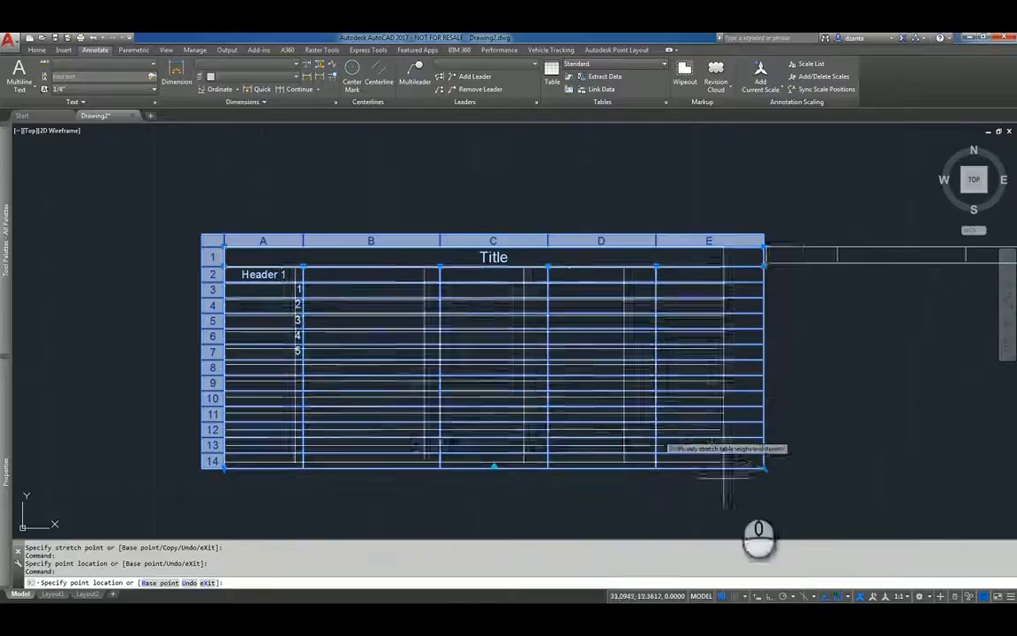
key(Escape)
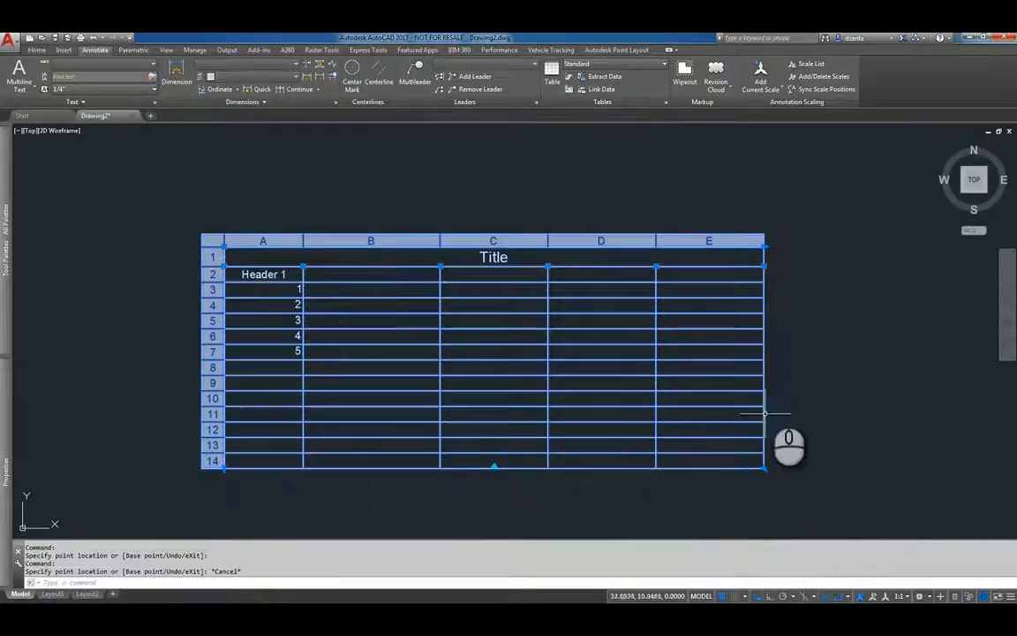
click(765, 245)
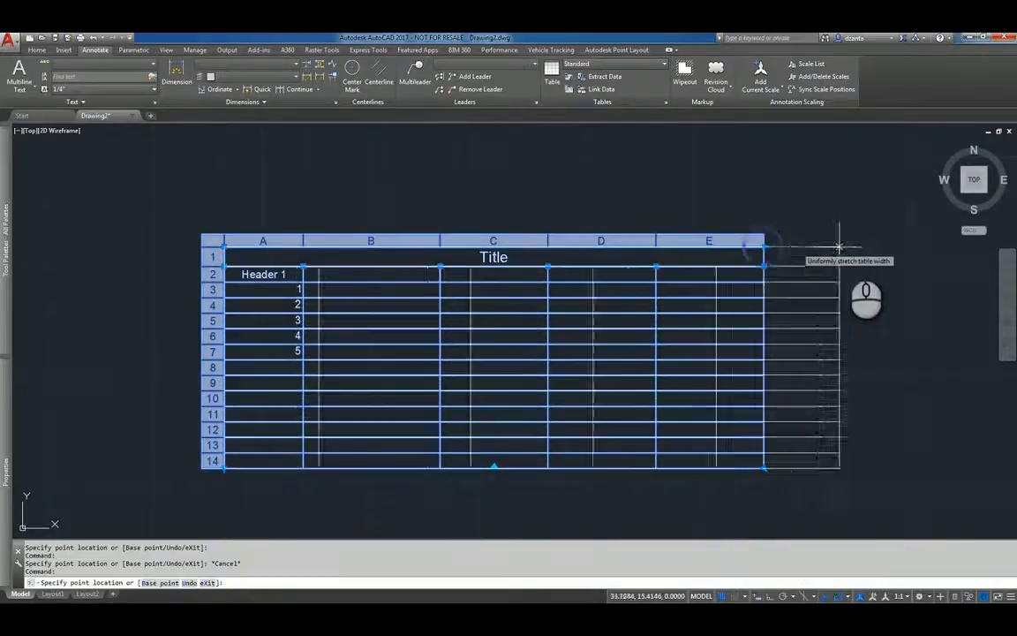
click(594, 254)
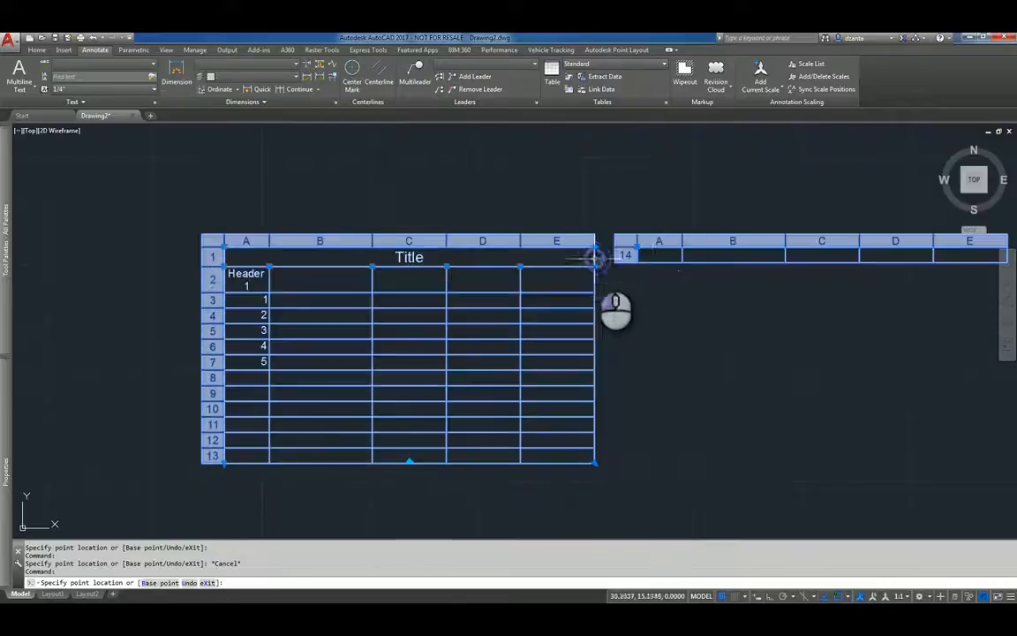
key(ctrl+z)
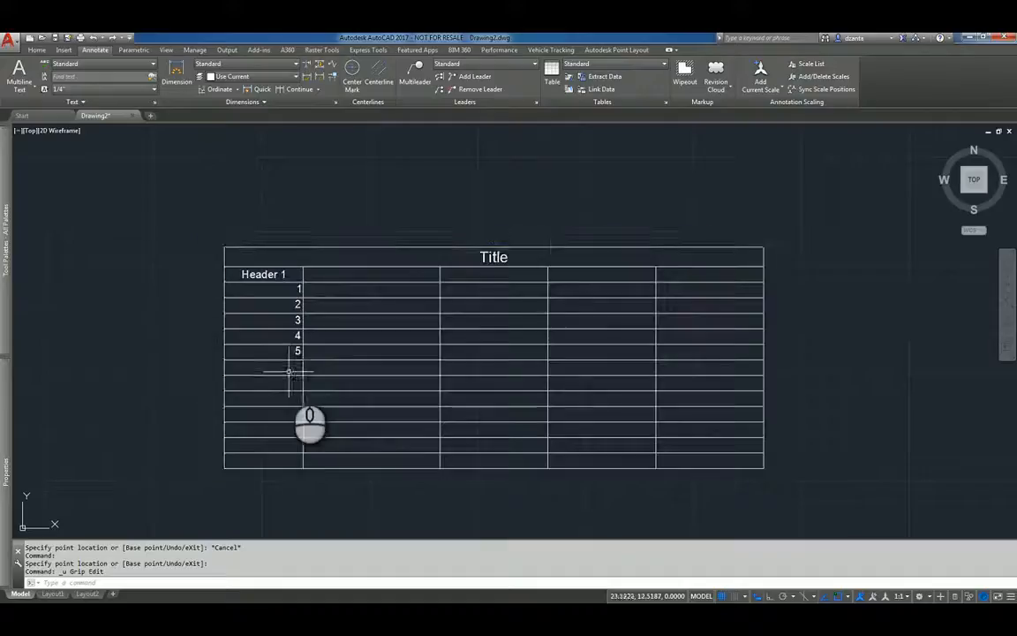
click(295, 367)
click(288, 371)
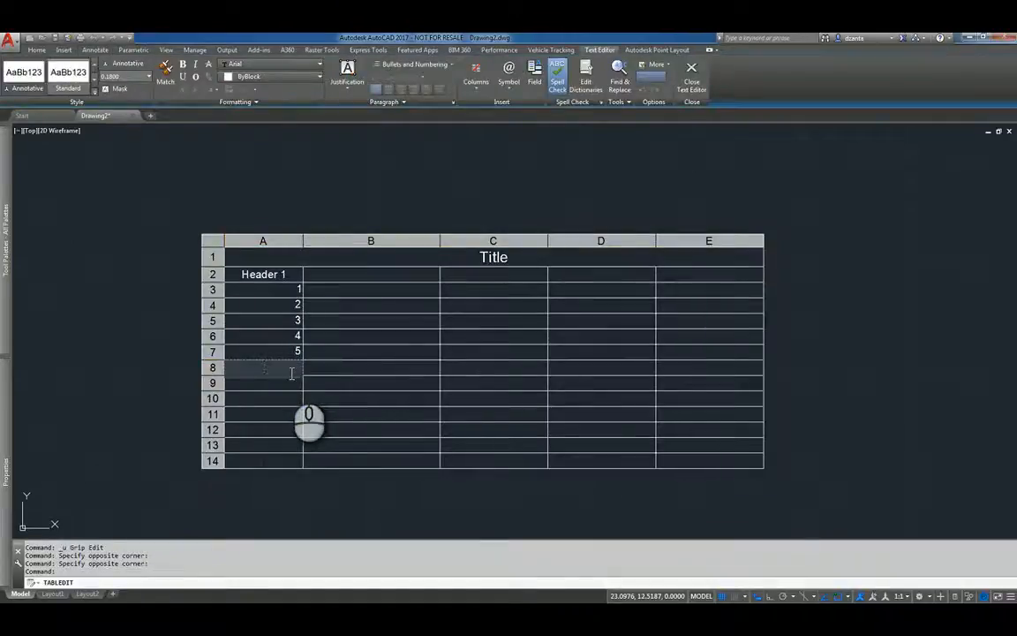
click(327, 220)
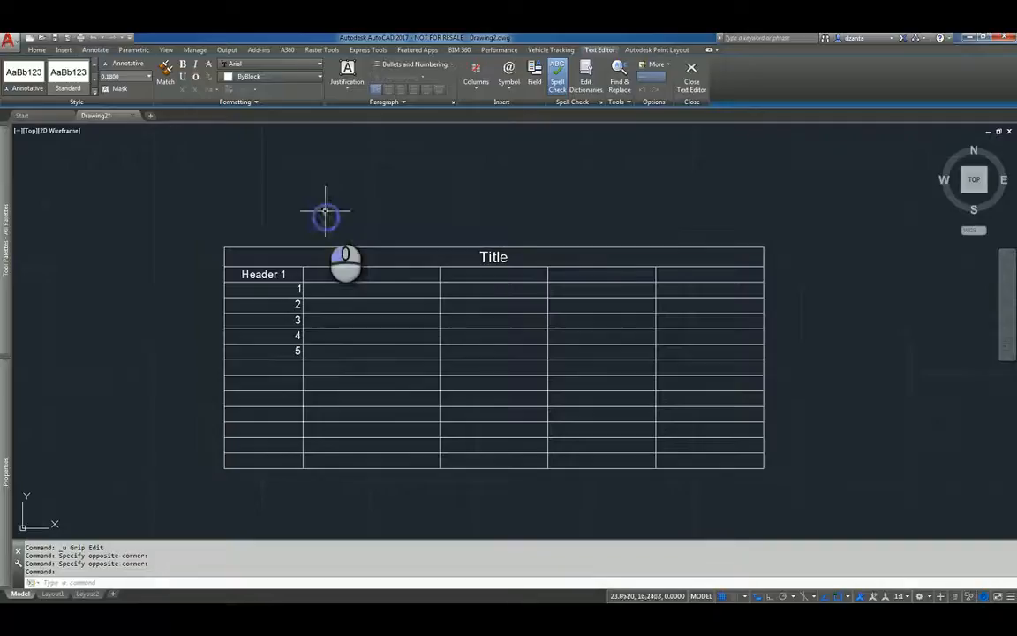
Insert five new rows below cell B8 of the table
click(326, 371)
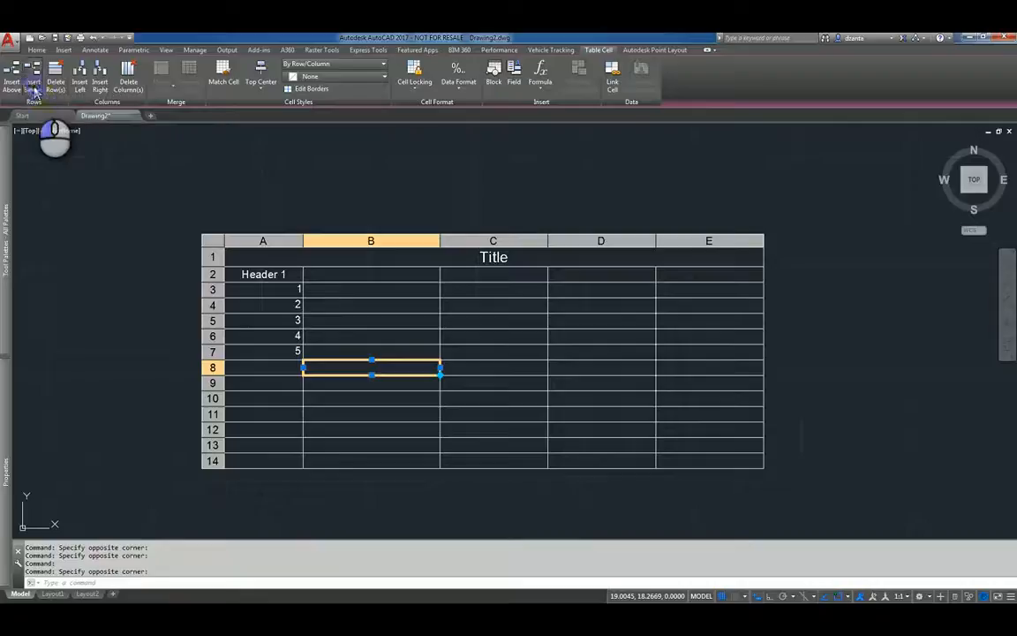
click(34, 86)
click(34, 87)
click(34, 86)
click(34, 87)
click(33, 86)
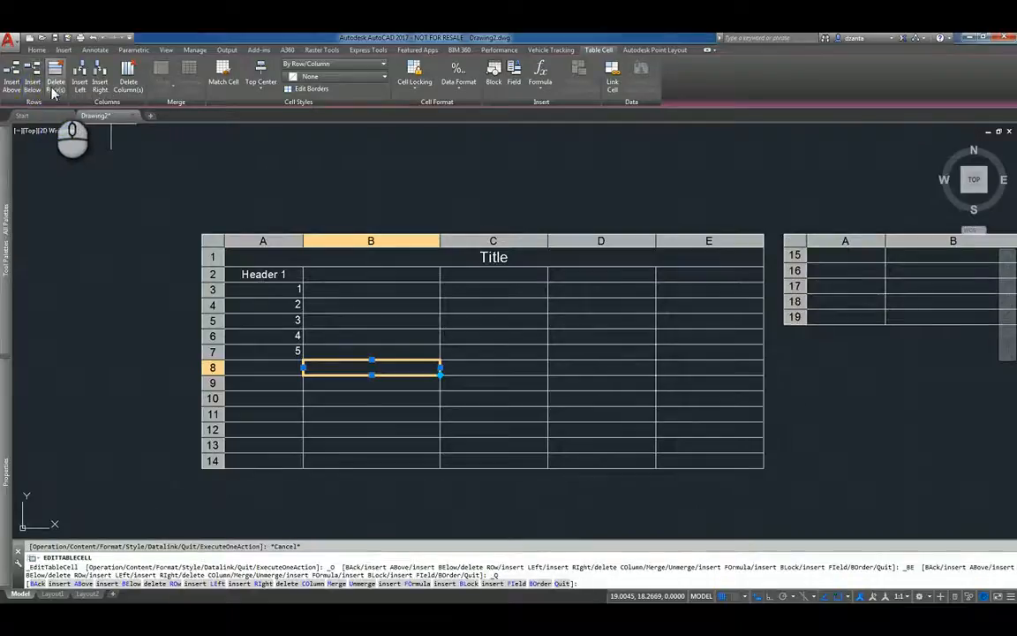
Delete four rows from the table, starting at row 8
click(53, 87)
click(53, 87)
click(54, 87)
click(54, 87)
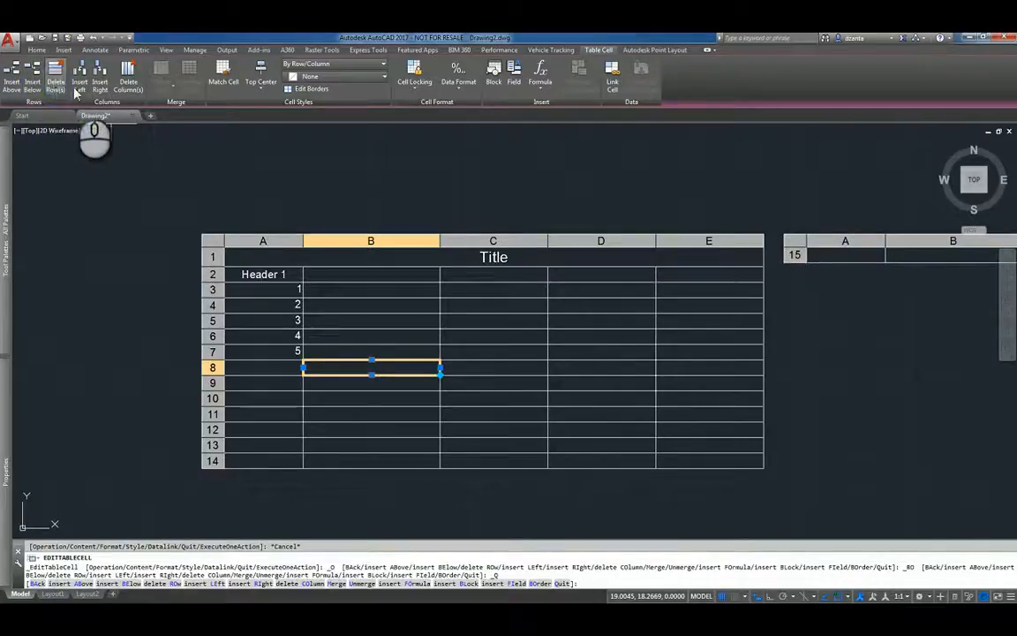
Insert three columns to the left of the selected cell's column and three columns to its right
click(80, 84)
click(80, 84)
click(80, 84)
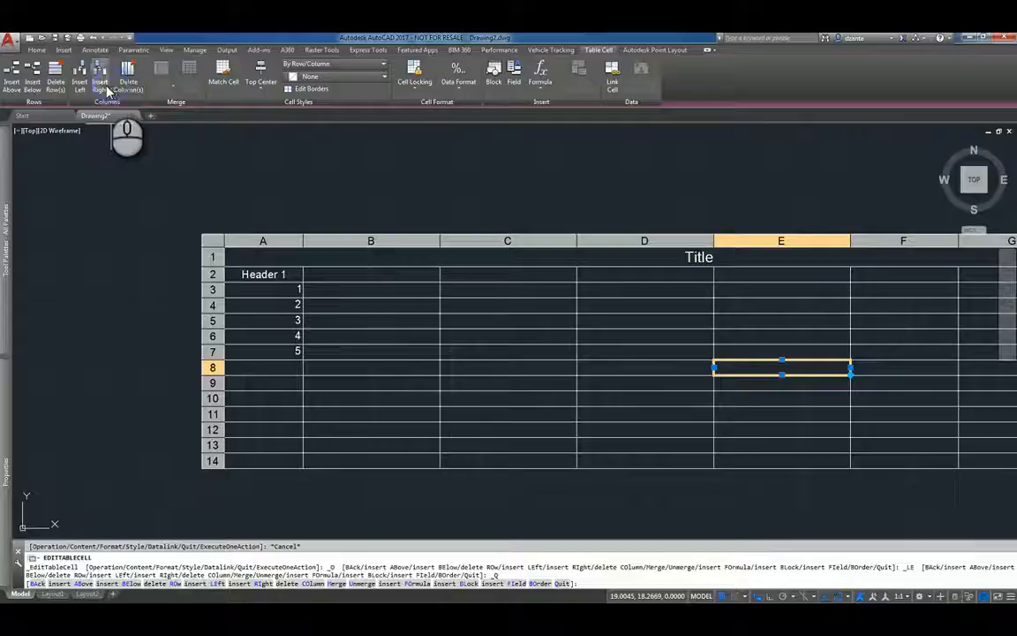
click(105, 90)
click(105, 90)
click(105, 91)
Delete eight columns one at a time from the selected cell's column, keeping only three columns in the table
click(129, 91)
click(130, 91)
click(130, 92)
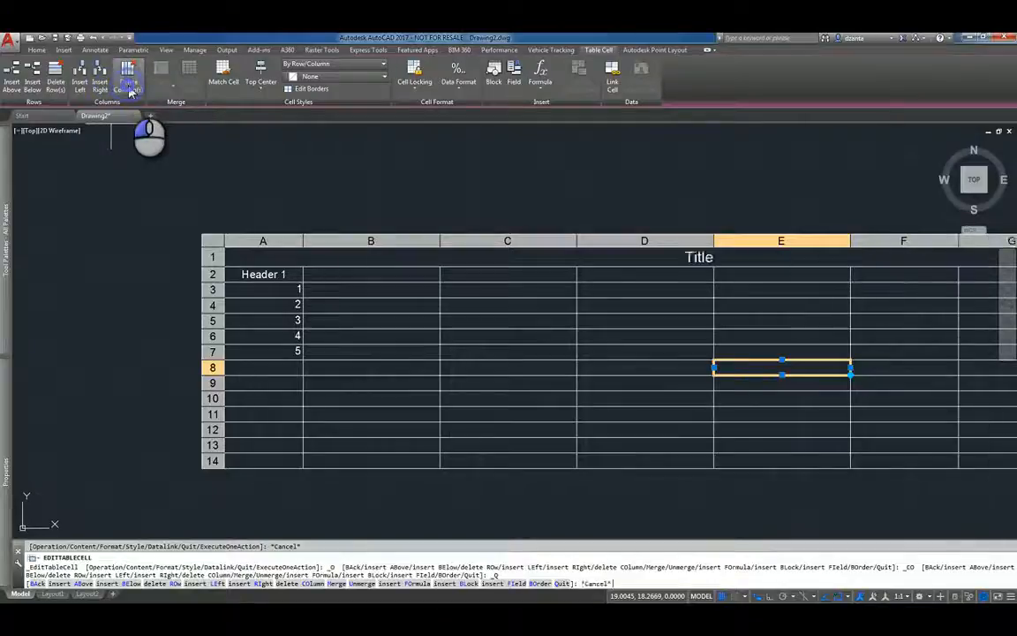
click(129, 88)
click(129, 88)
click(129, 88)
click(129, 89)
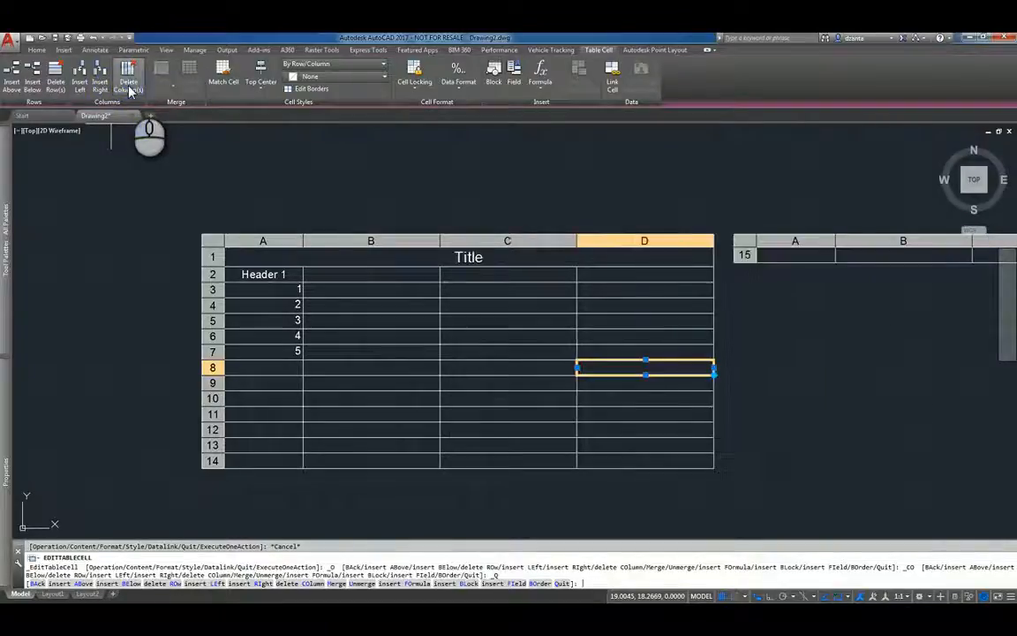
click(129, 90)
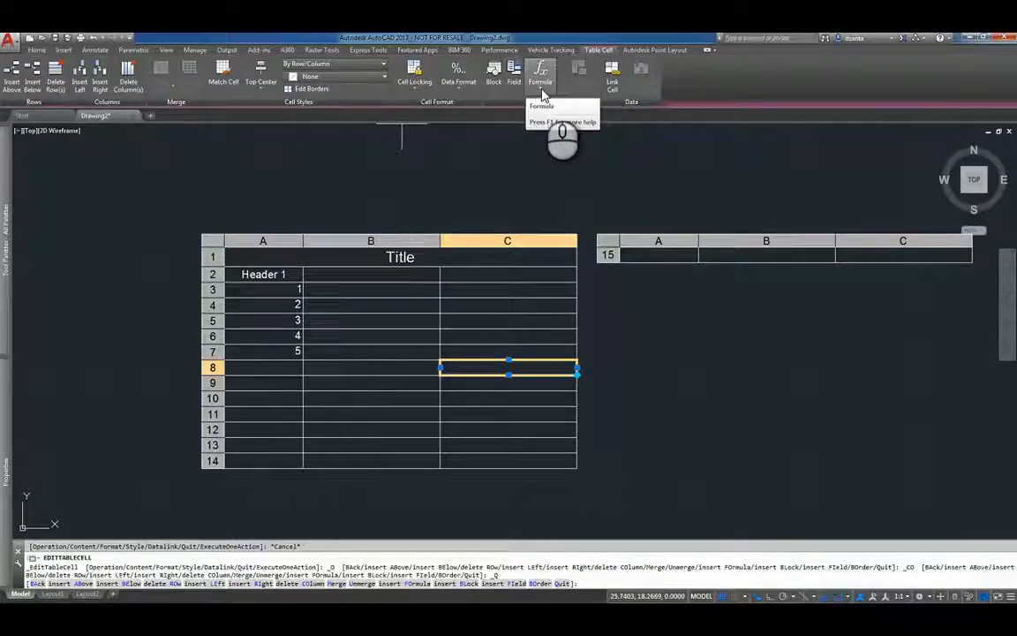
key(Escape)
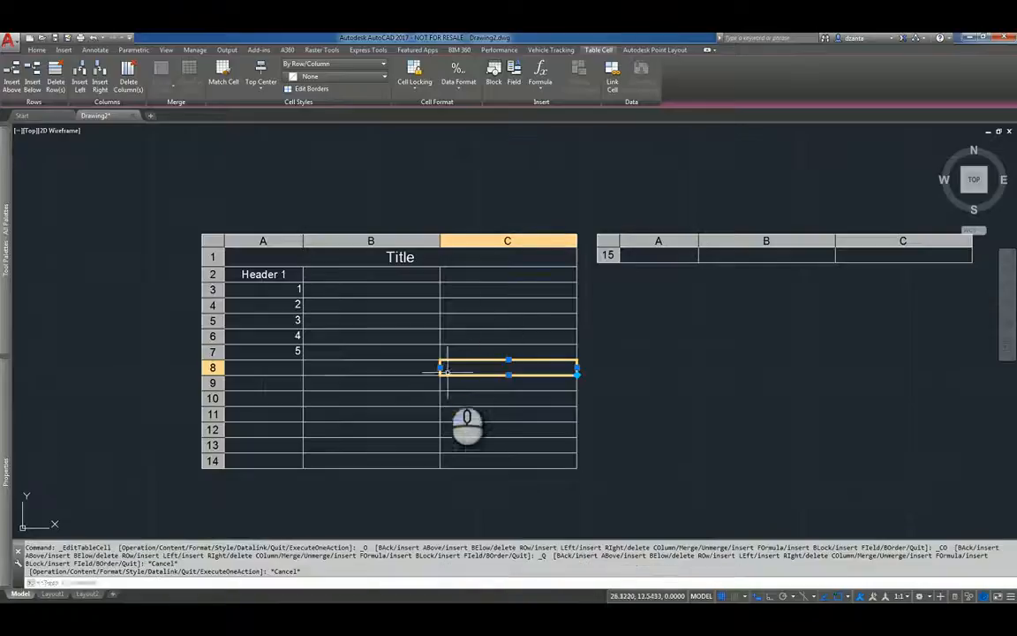
click(420, 384)
double_click(420, 384)
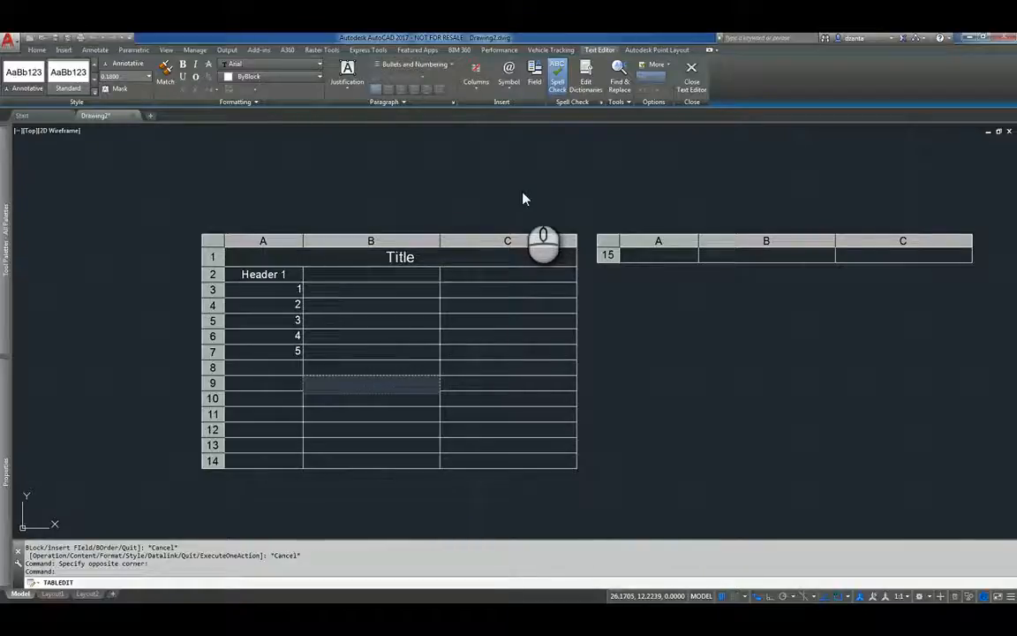
key(Escape)
key(Escape)
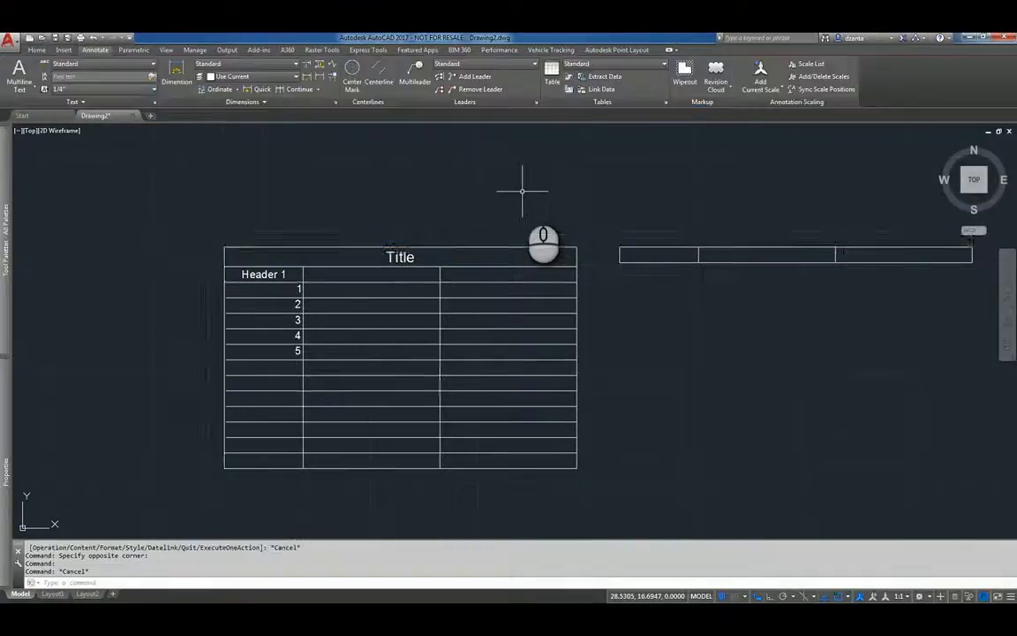
scroll(533, 201, down, 2)
middle_drag(632, 278, 412, 295)
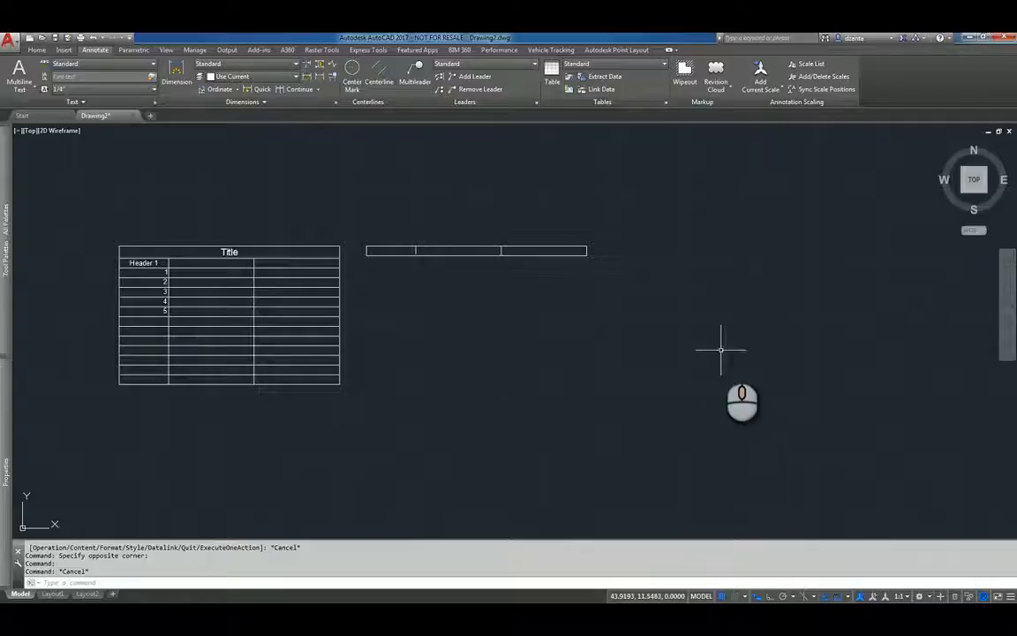
middle_drag(721, 350, 651, 366)
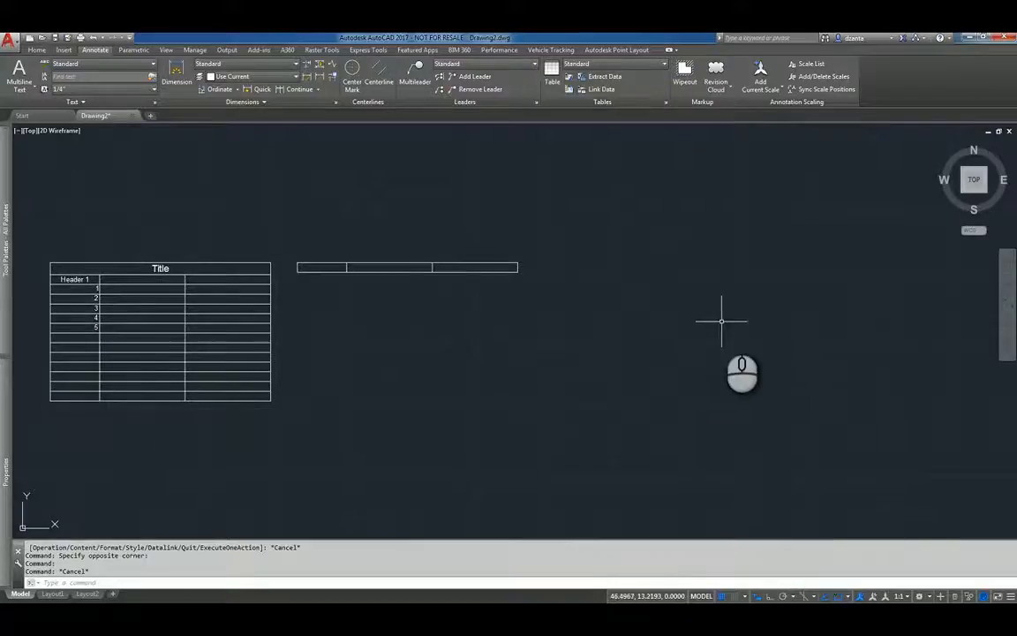